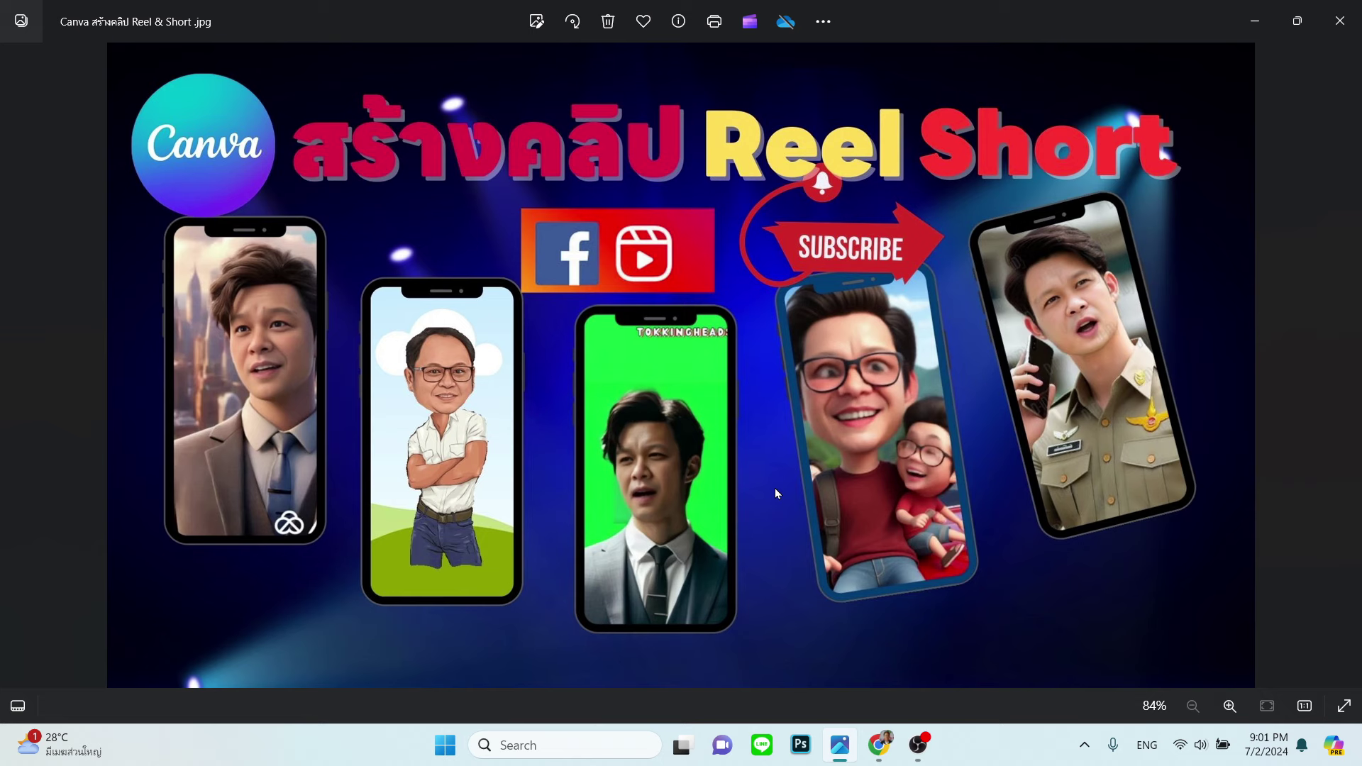
Switch to Canva in Chrome and create a blank 1080 × 1920 px Mobile Video design
{"action": "left_click", "coordinate": [881, 747]}
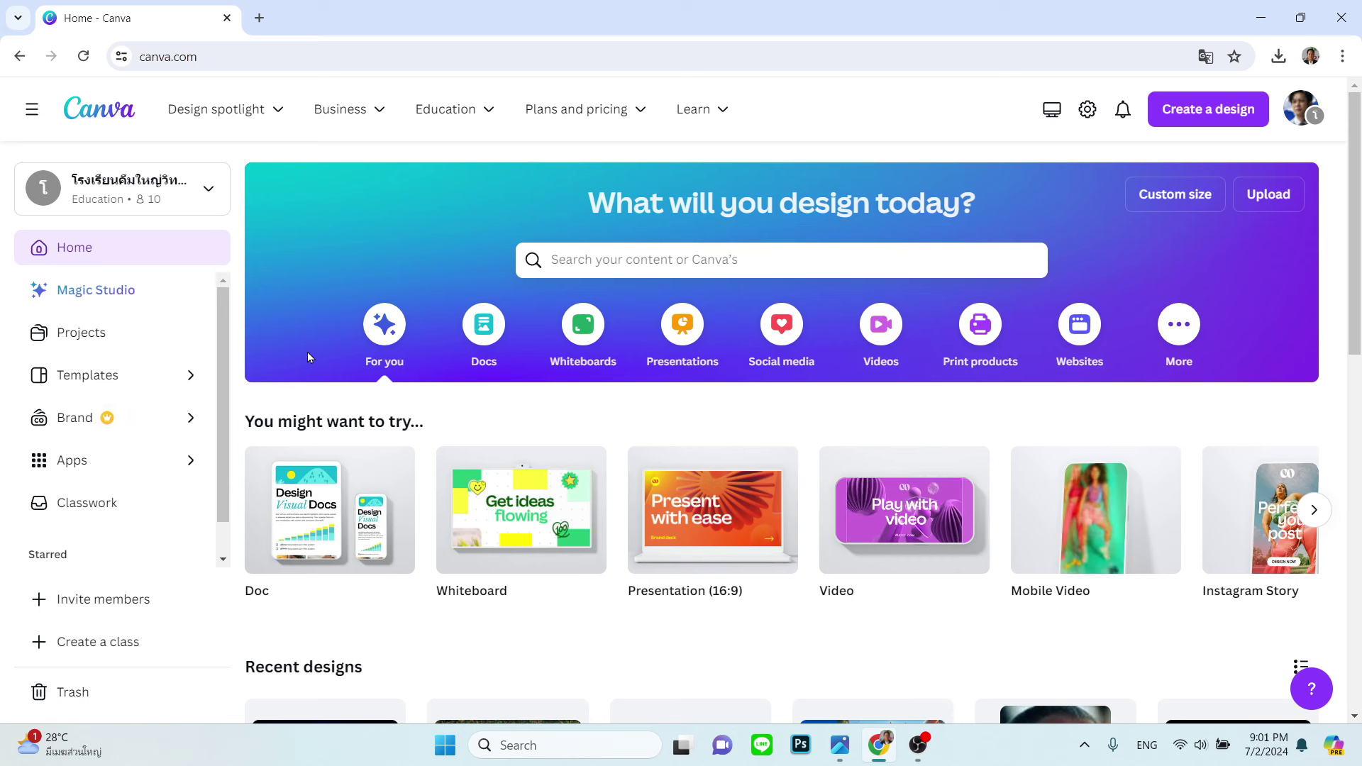
{"action": "mouse_move", "coordinate": [1173, 542]}
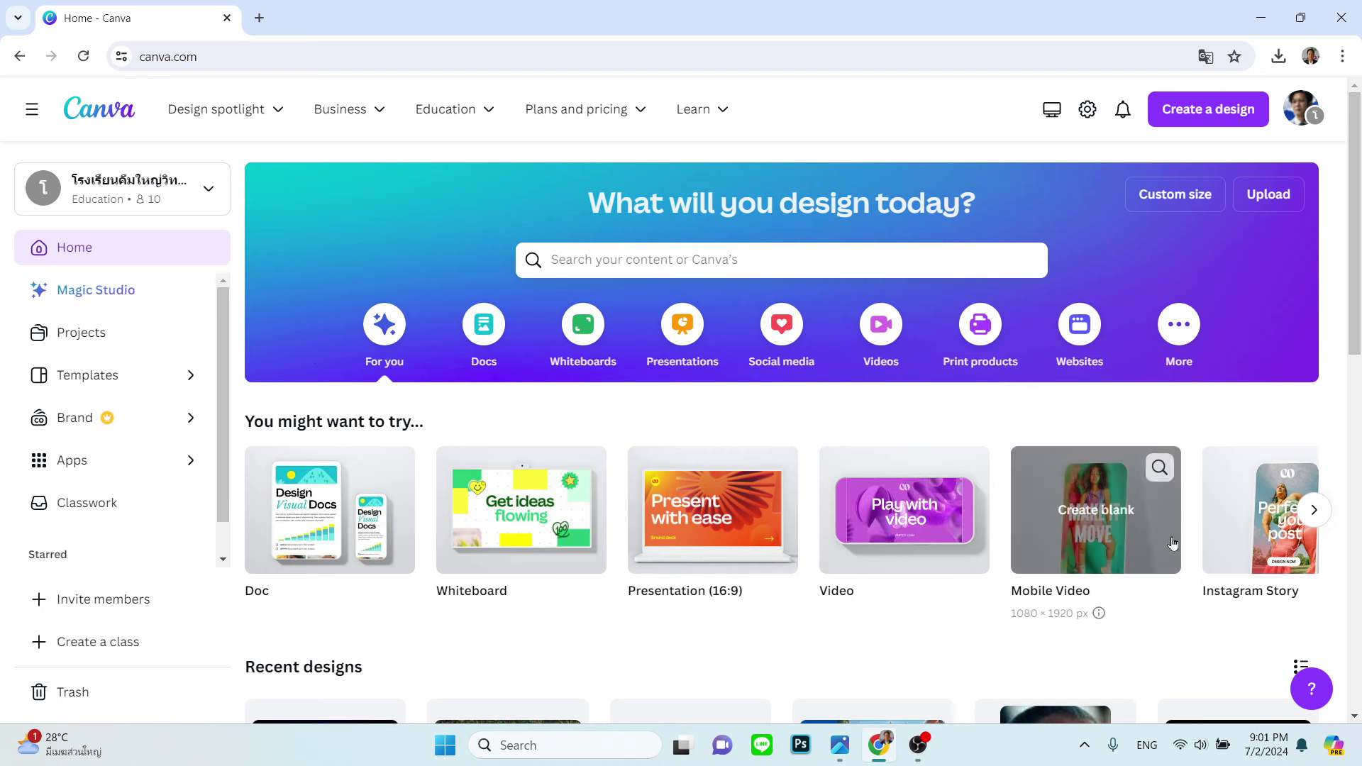
{"action": "mouse_move", "coordinate": [943, 544]}
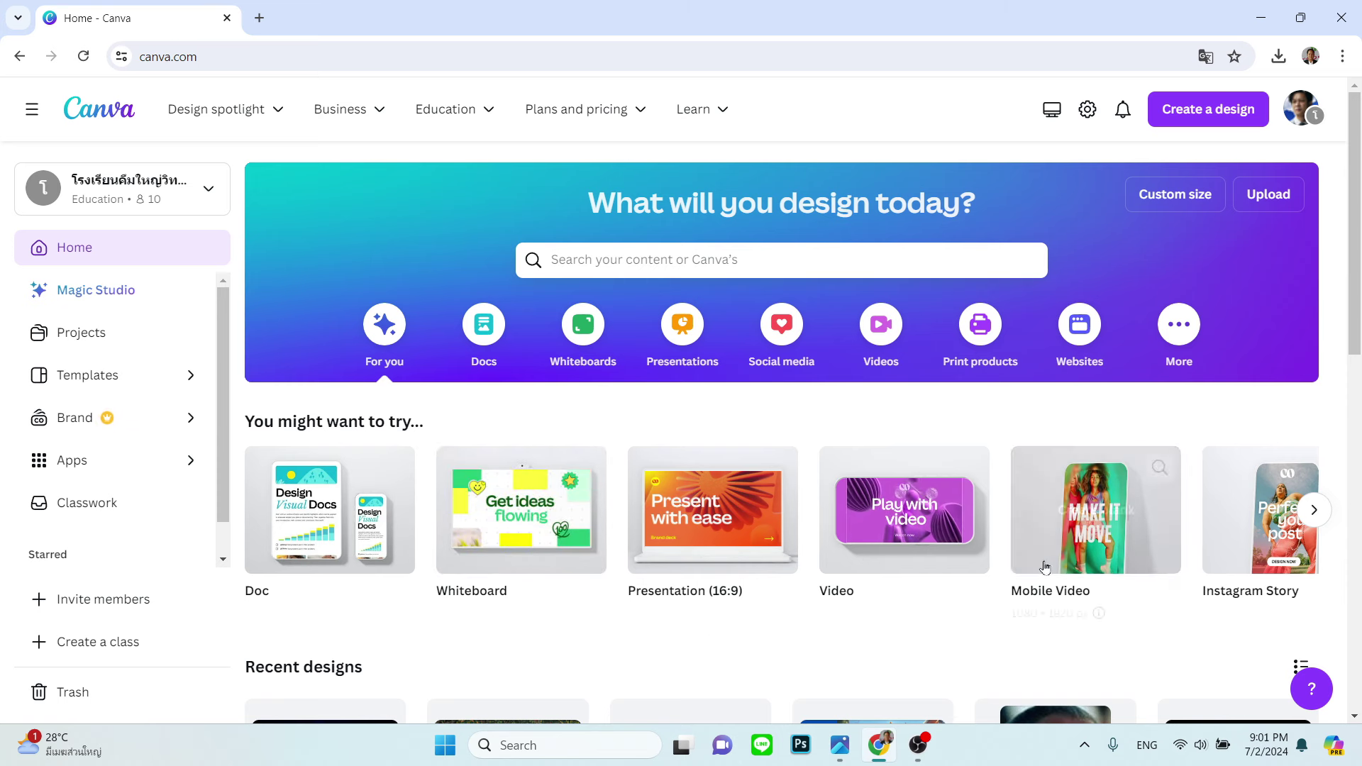
{"action": "mouse_move", "coordinate": [1100, 512]}
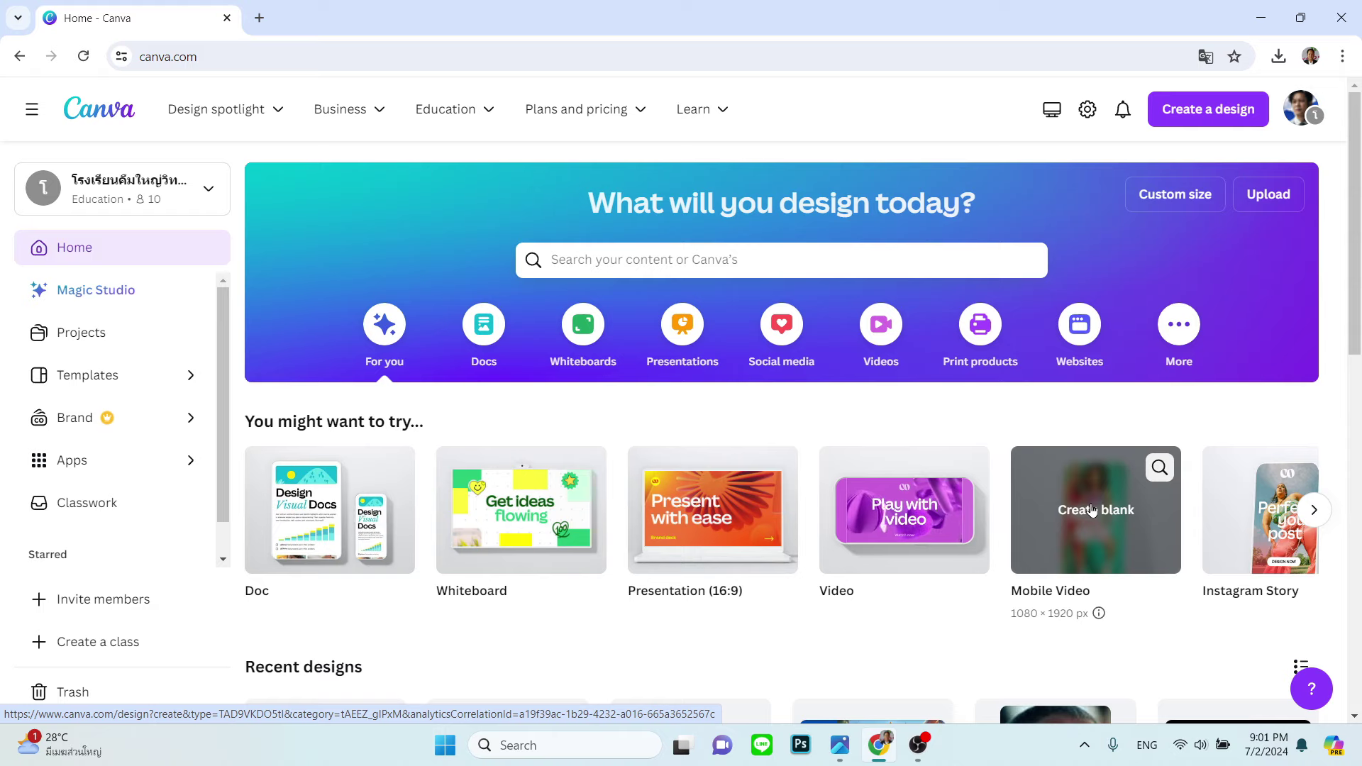
{"action": "left_click", "coordinate": [1092, 509]}
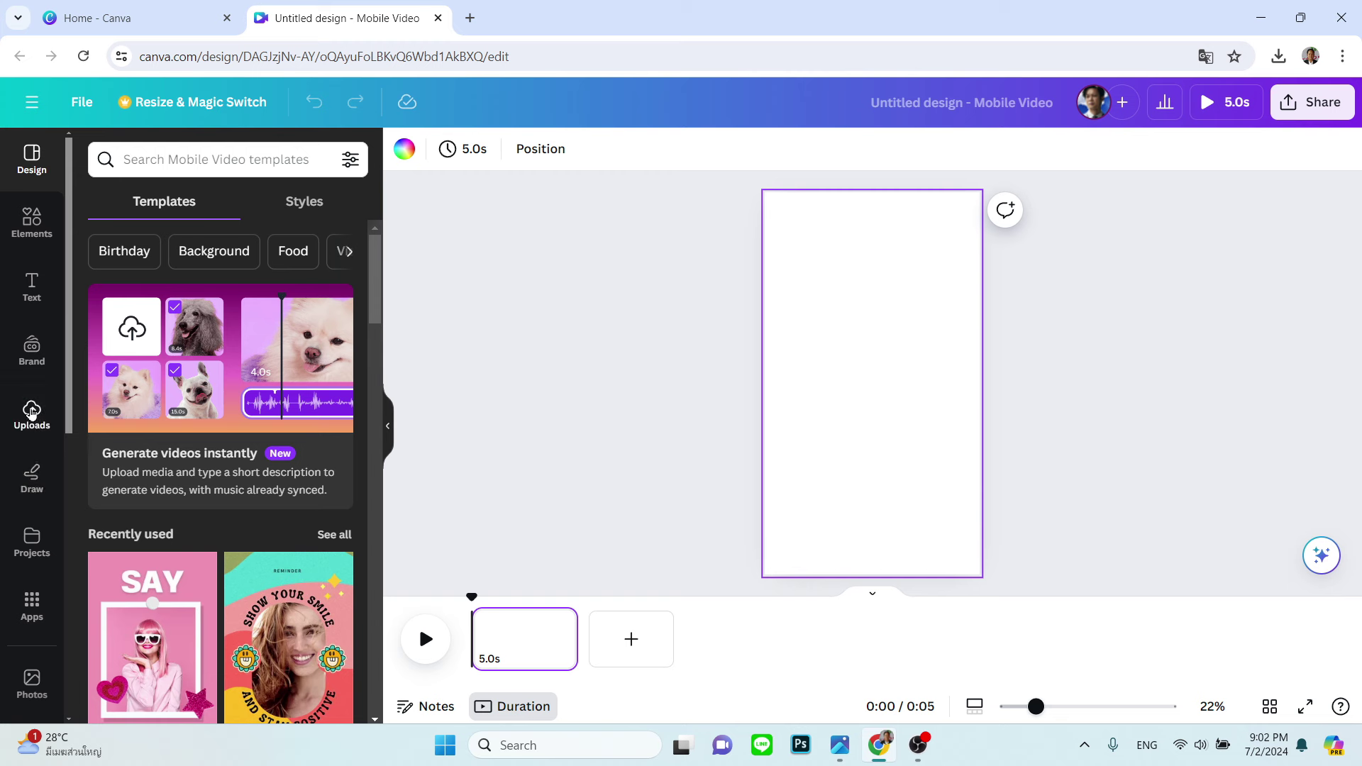
Add the 20.4 s green-screen talking-head clip from the uploaded videos and enlarge it to fill the page
{"action": "left_click", "coordinate": [31, 411]}
{"action": "left_click", "coordinate": [218, 291]}
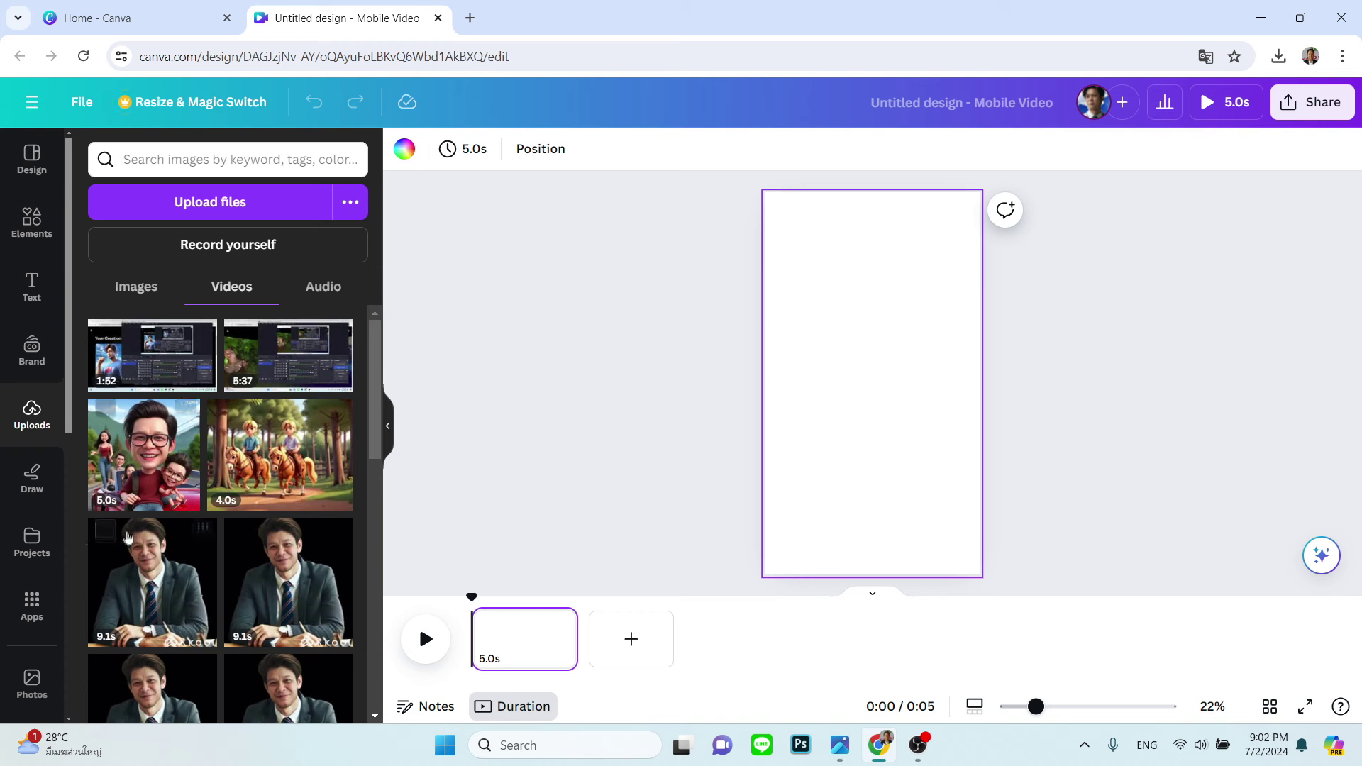
{"action": "scroll", "coordinate": [152, 554], "scroll_direction": "down", "scroll_amount": 3}
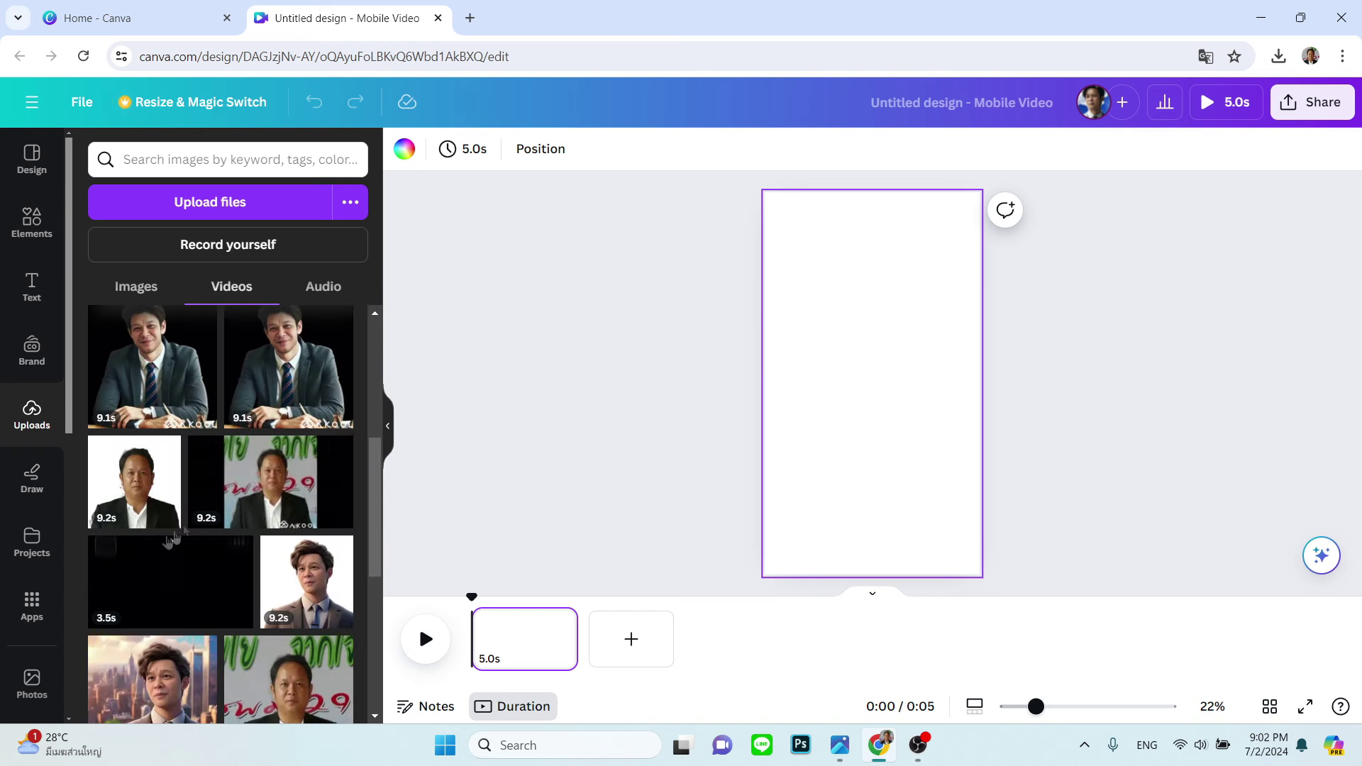
{"action": "scroll", "coordinate": [162, 506], "scroll_direction": "down", "scroll_amount": 5}
{"action": "scroll", "coordinate": [161, 490], "scroll_direction": "down", "scroll_amount": 1}
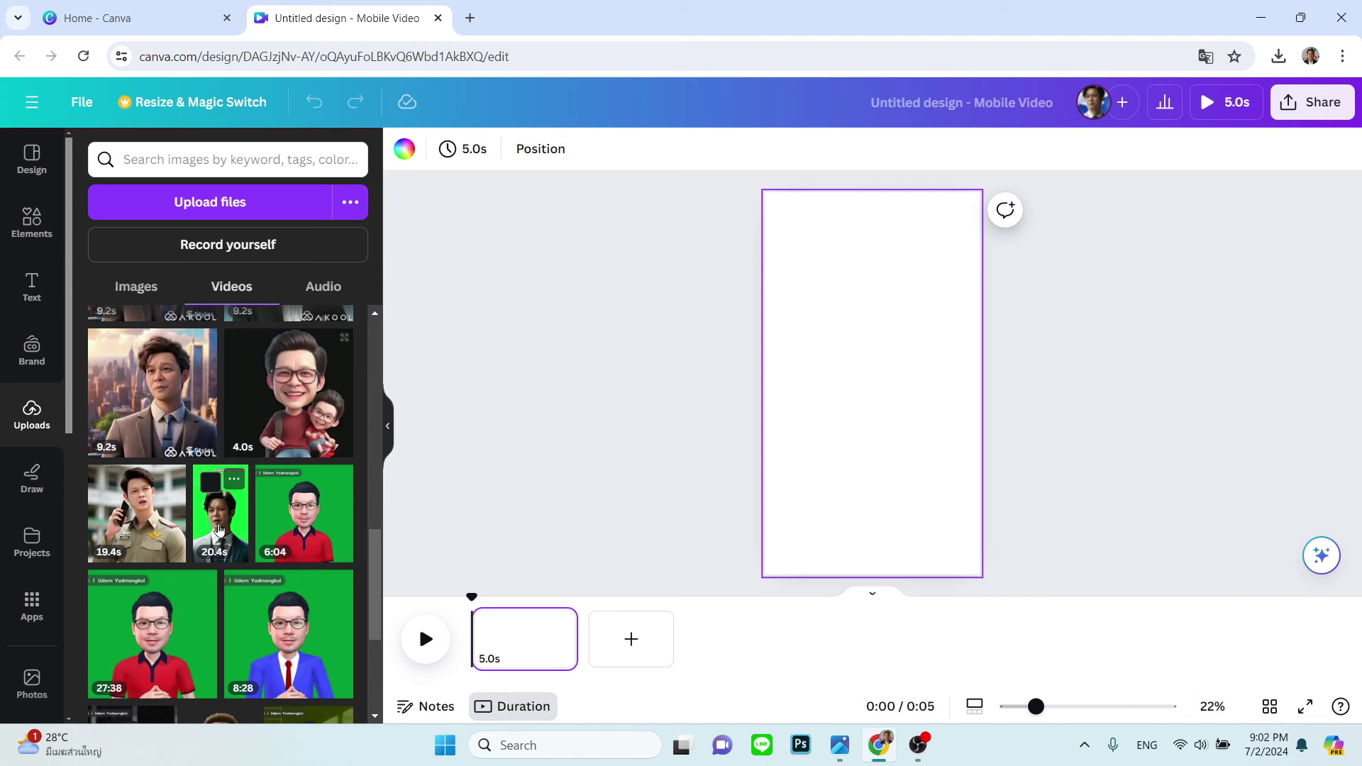
{"action": "left_click", "coordinate": [218, 529]}
{"action": "left_click_drag", "start_coordinate": [810, 332], "coordinate": [789, 293]}
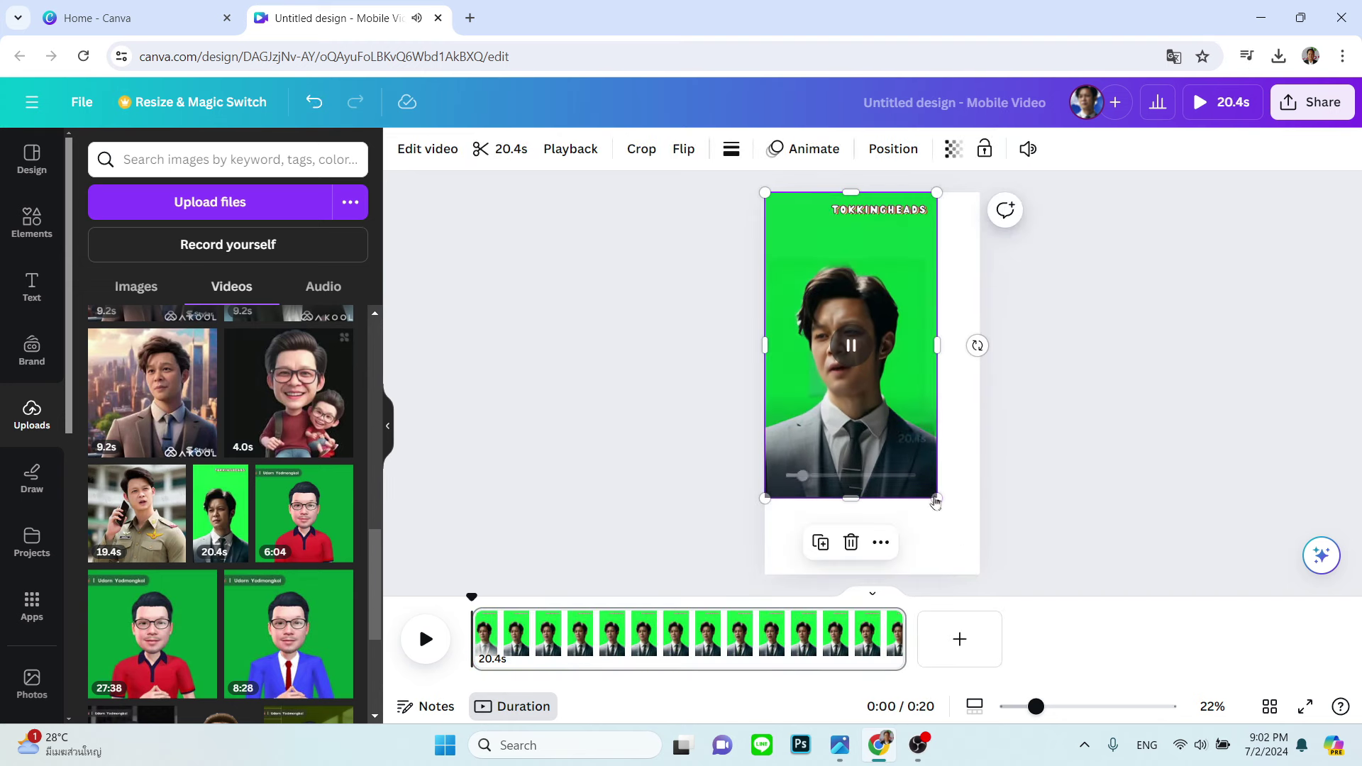
{"action": "left_click_drag", "start_coordinate": [937, 496], "coordinate": [966, 563]}
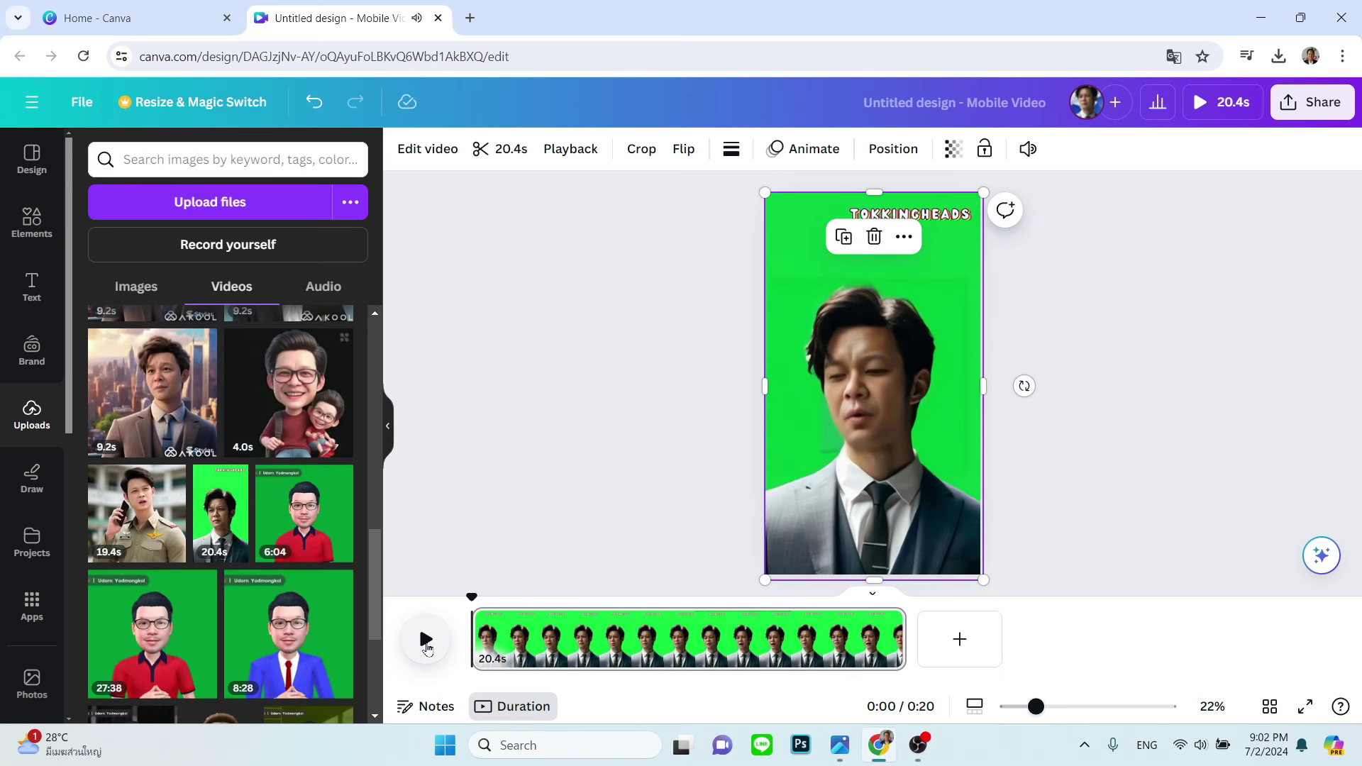
Preview the green-screen clip with its original sound, playing it from the beginning and pausing
{"action": "left_click", "coordinate": [426, 642]}
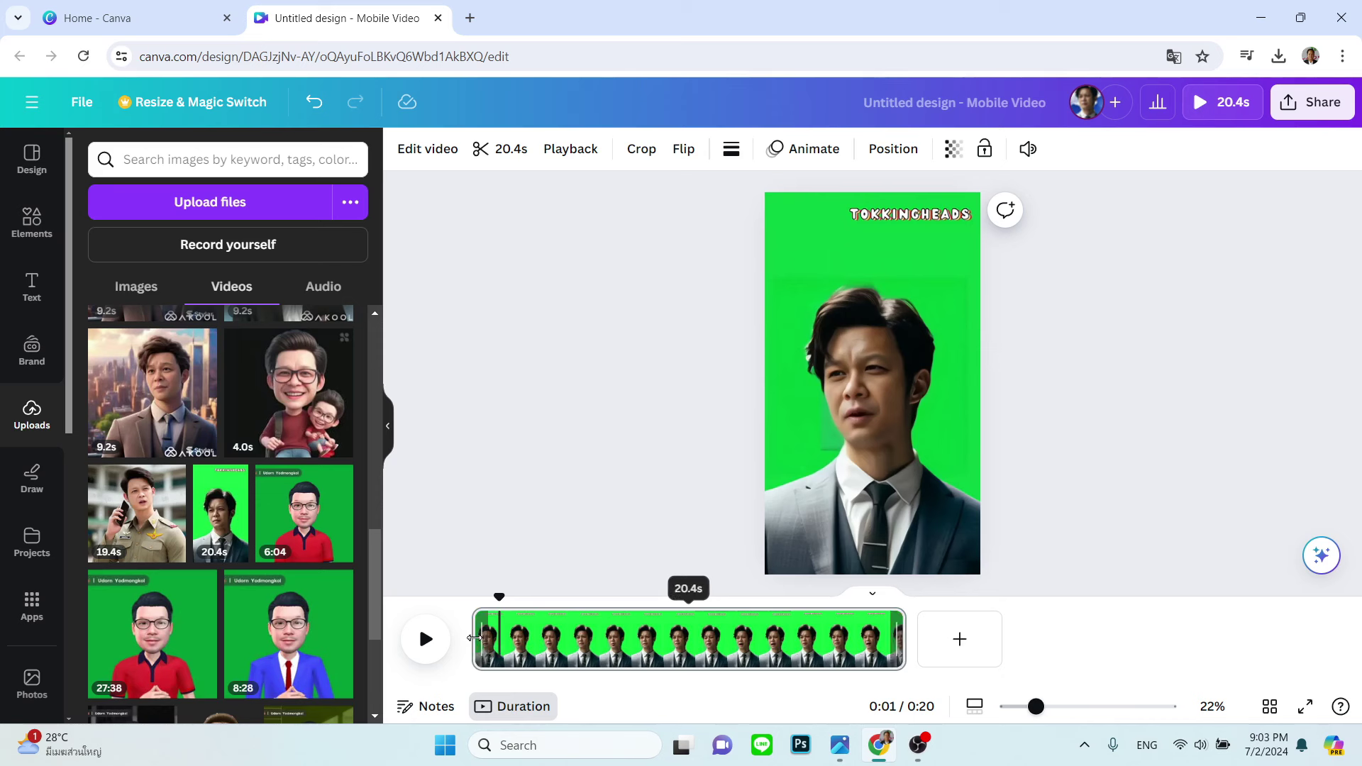
{"action": "left_click", "coordinate": [475, 642]}
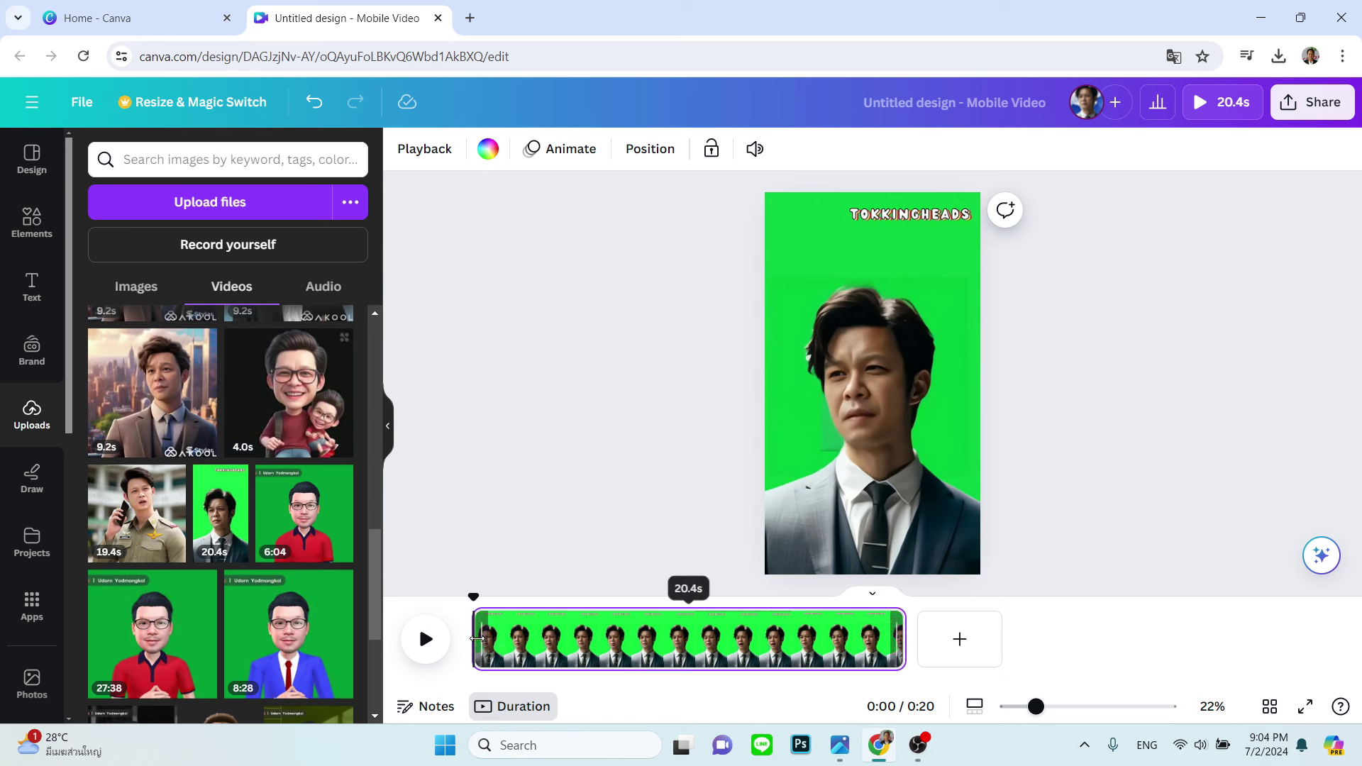
{"action": "left_click", "coordinate": [424, 642]}
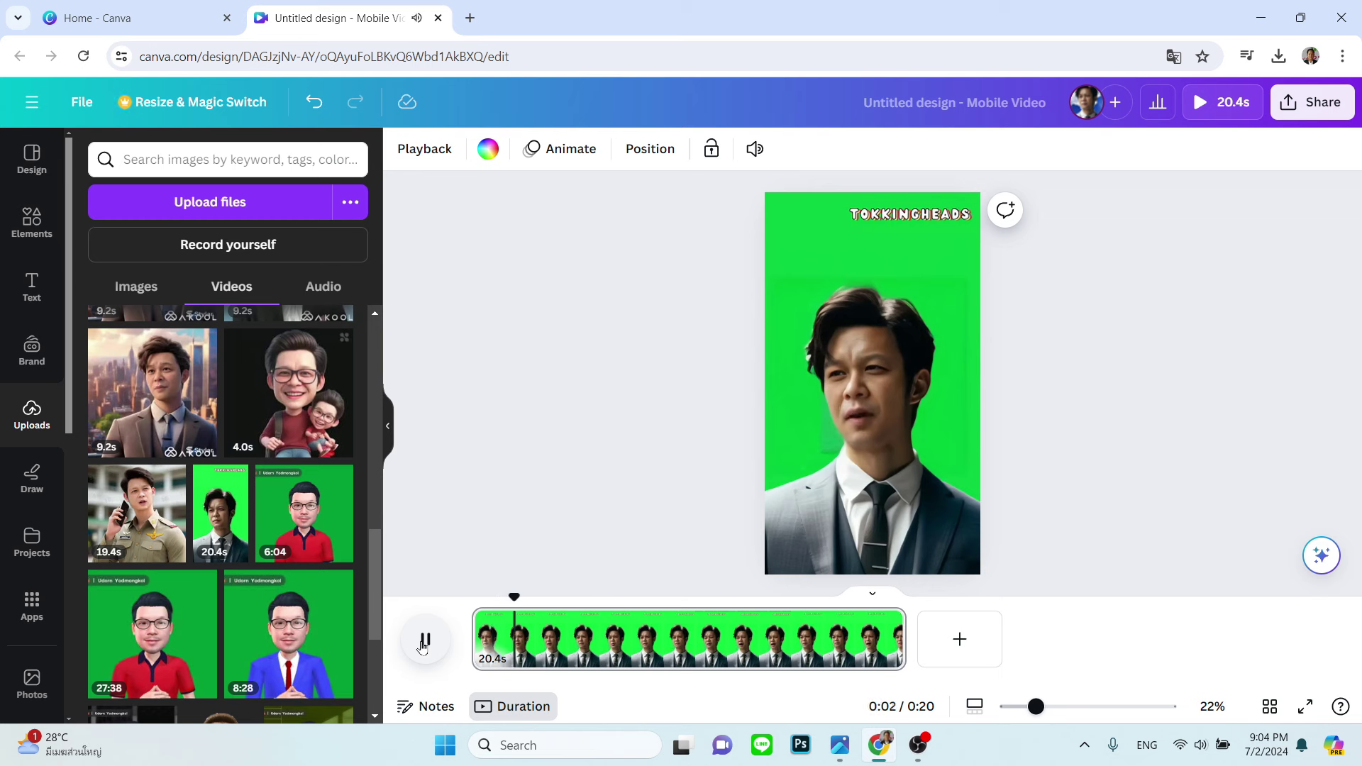
{"action": "left_click", "coordinate": [423, 642]}
{"action": "left_click", "coordinate": [425, 642]}
{"action": "left_click", "coordinate": [426, 641]}
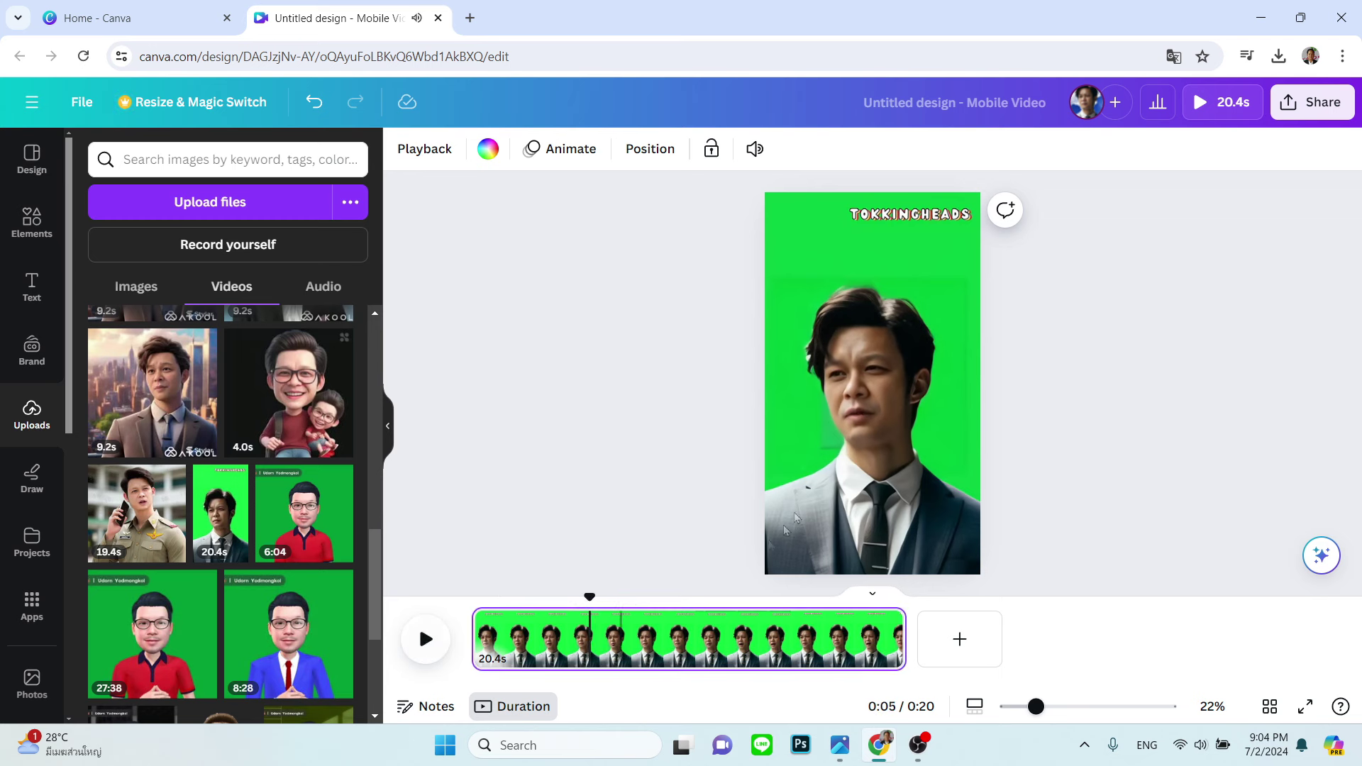
Mute all videos on the page, preview the clip without sound, and return the playhead to the start
{"action": "left_click", "coordinate": [894, 357]}
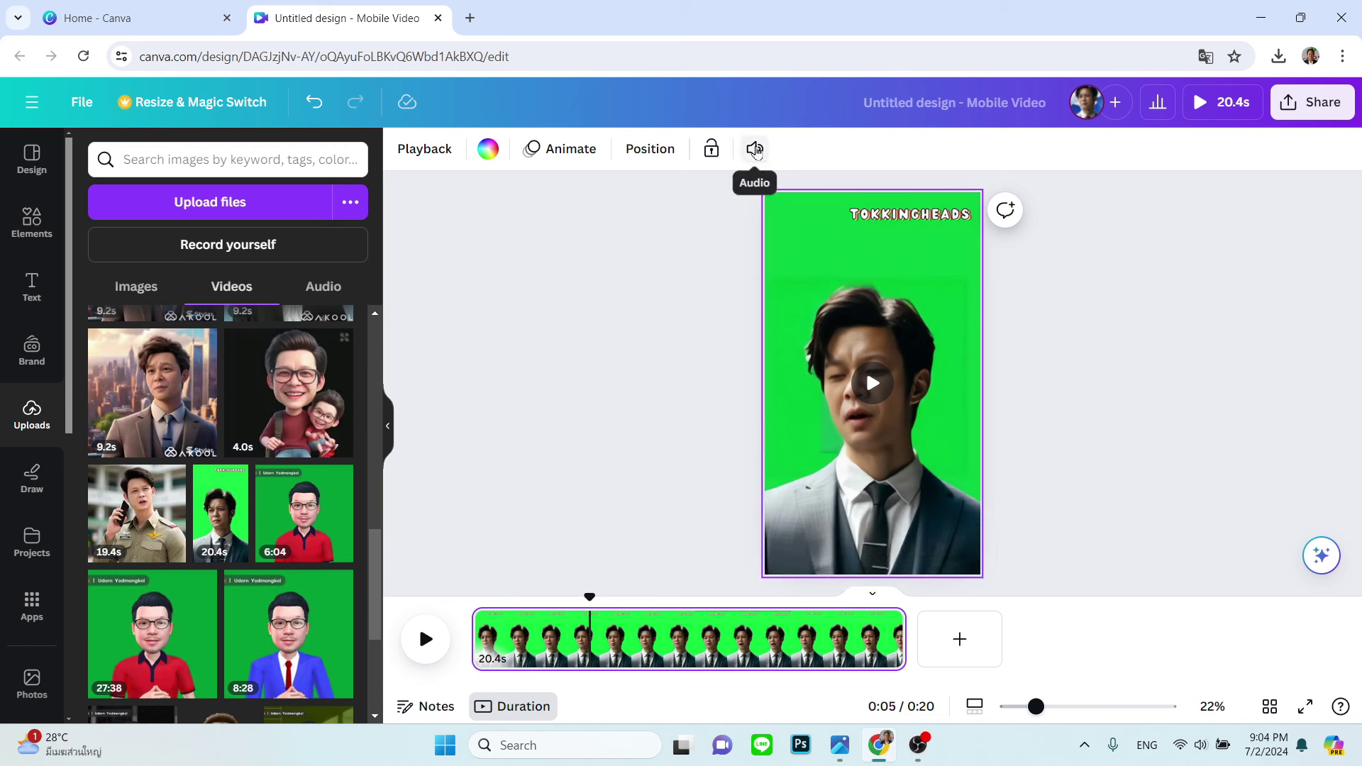
{"action": "left_click", "coordinate": [755, 150]}
{"action": "left_click", "coordinate": [735, 214]}
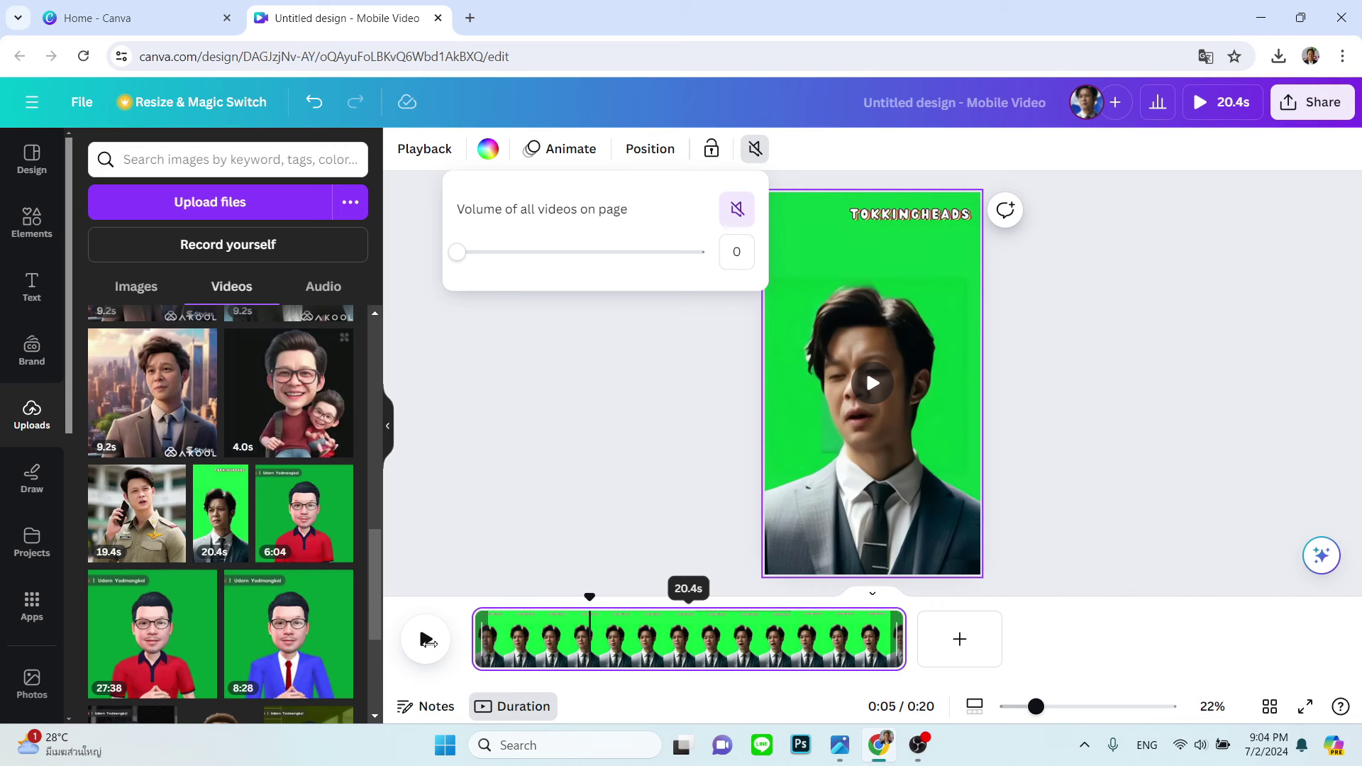
{"action": "left_click", "coordinate": [425, 641]}
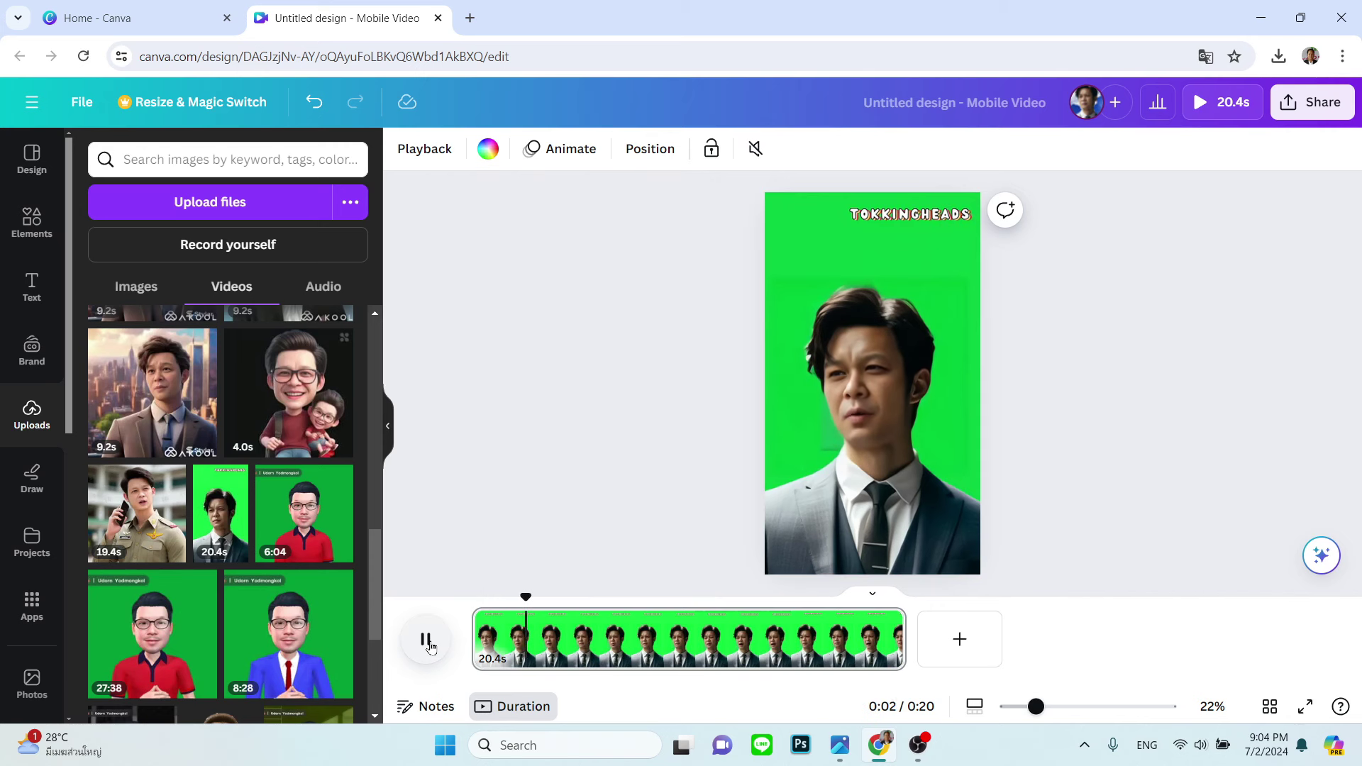
{"action": "left_click", "coordinate": [426, 641]}
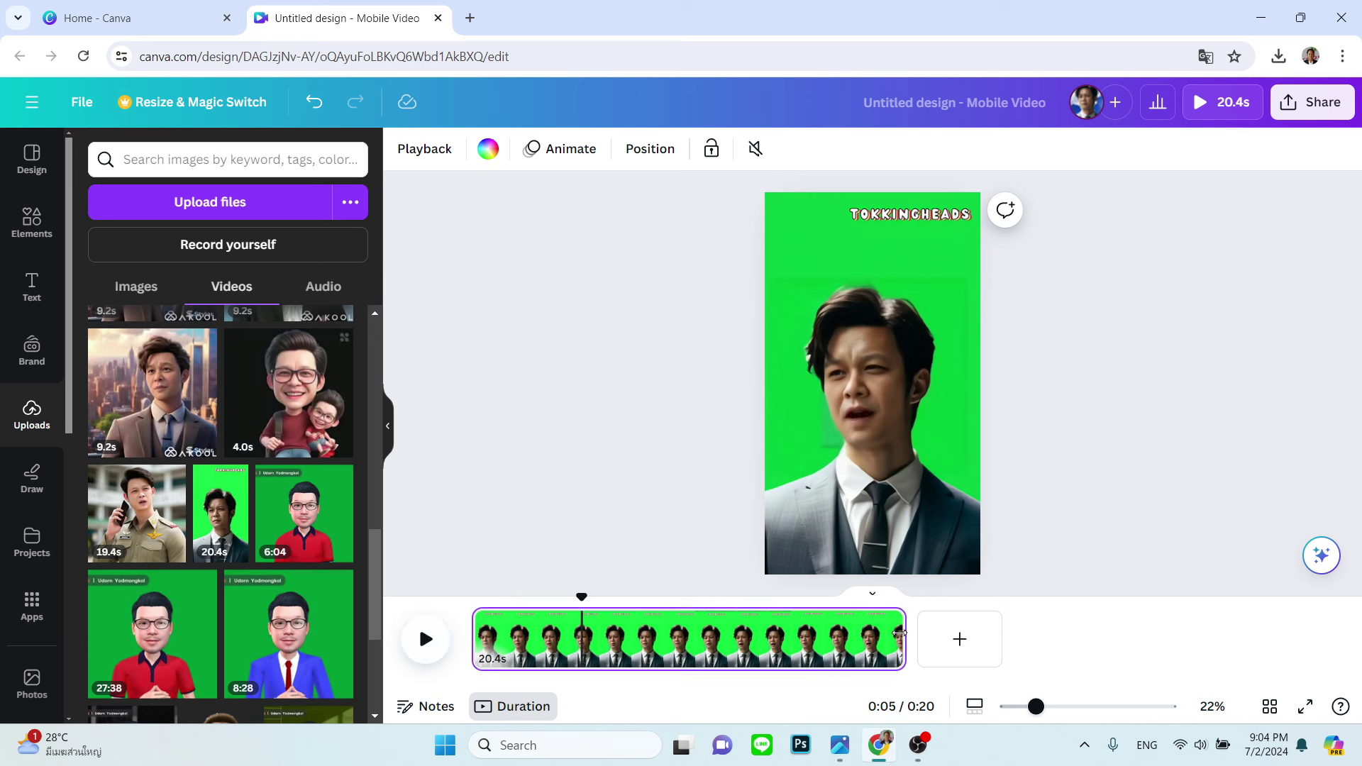
{"action": "left_click", "coordinate": [477, 638]}
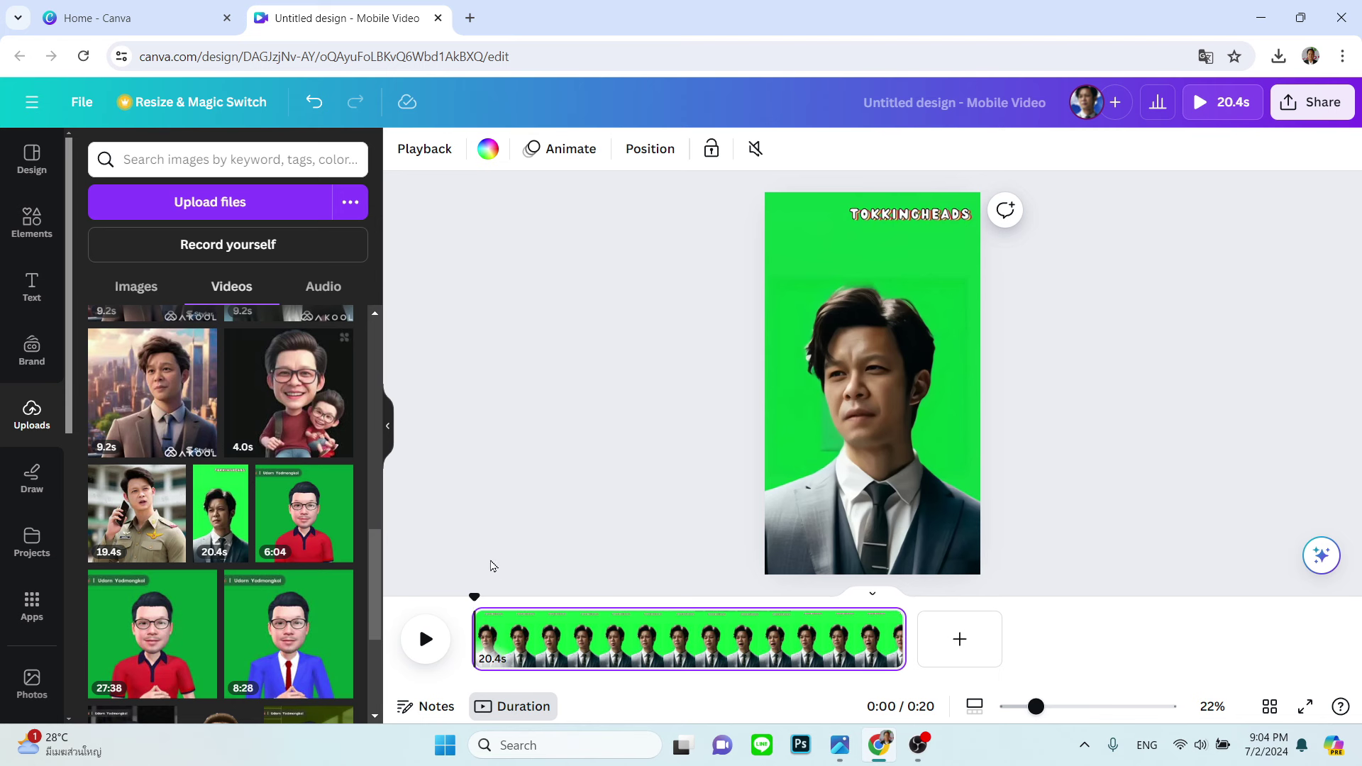
Upload the audio file สวัสดีครับ.mp3 from the Downloads folder to the audio uploads
{"action": "left_click", "coordinate": [323, 286]}
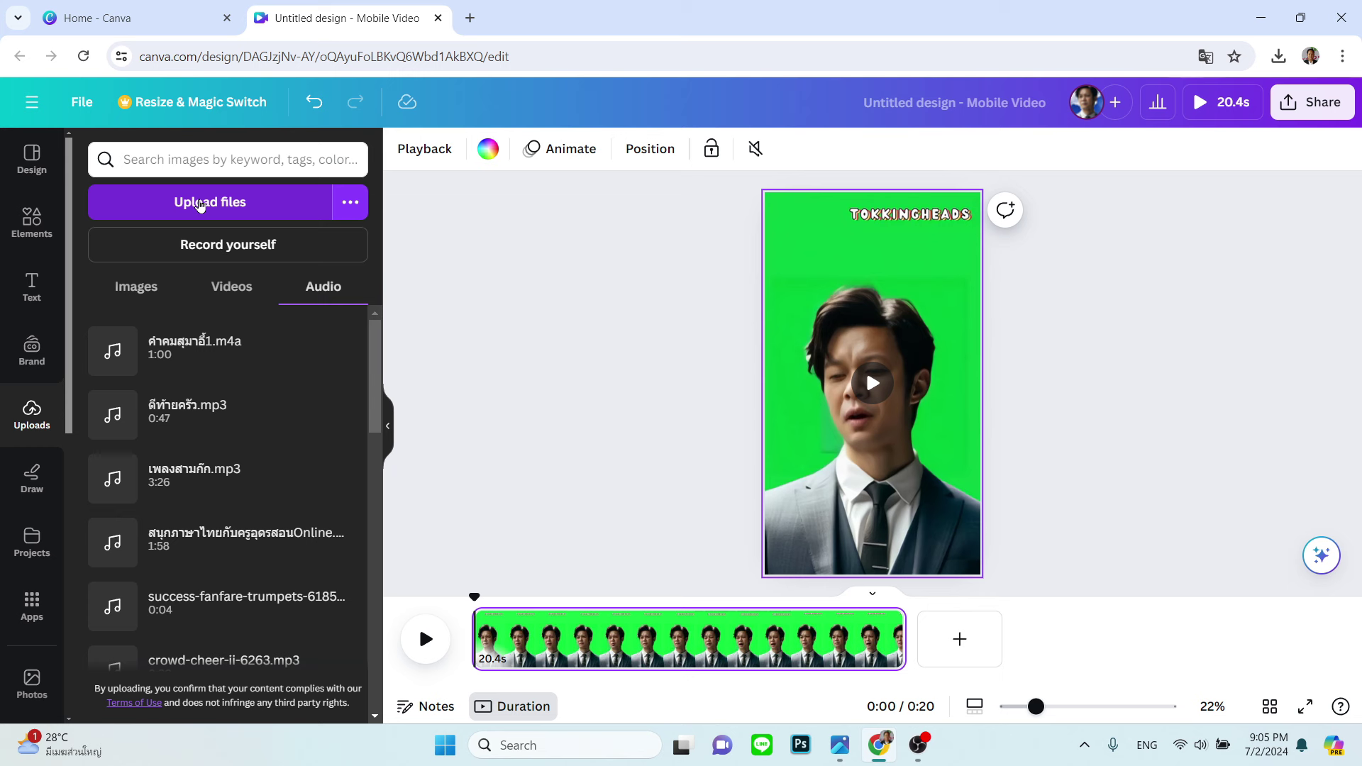
{"action": "left_click", "coordinate": [204, 204]}
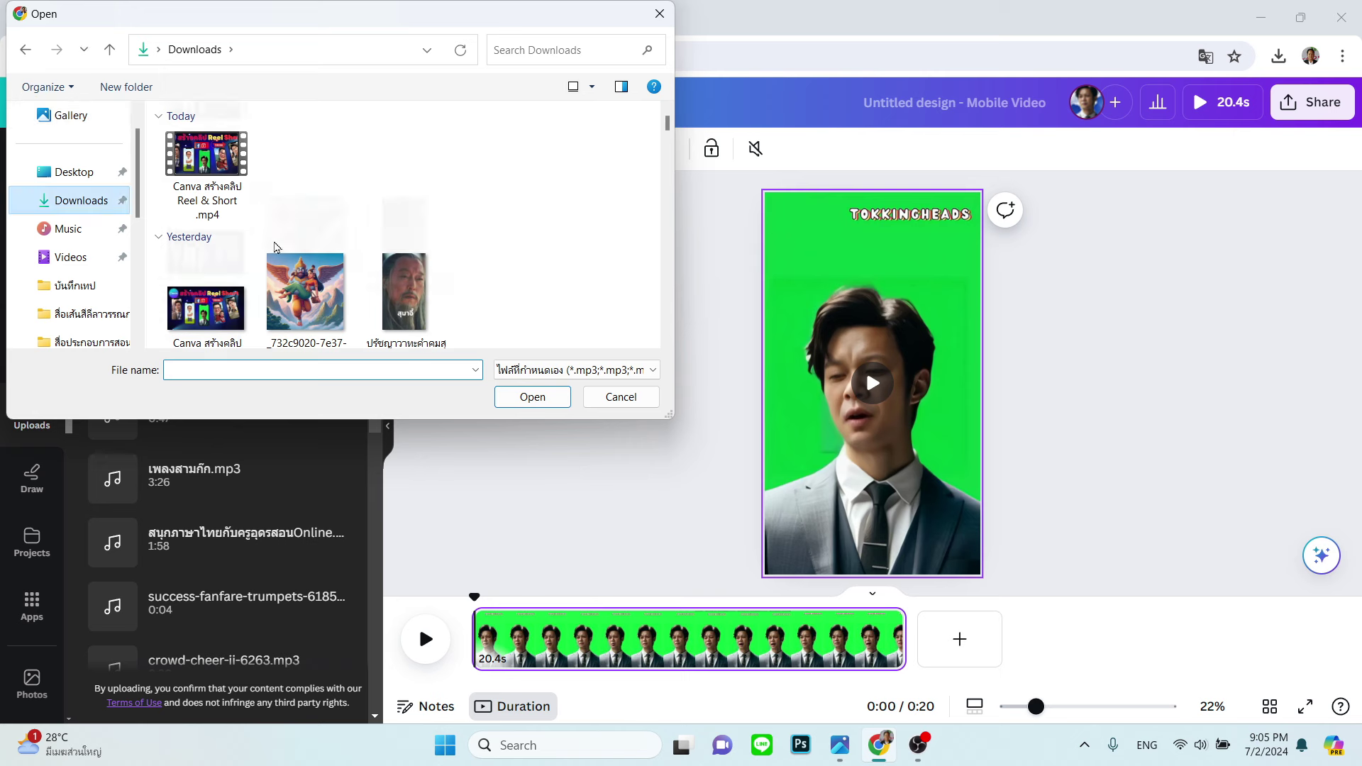
{"action": "scroll", "coordinate": [291, 277], "scroll_direction": "down", "scroll_amount": 3}
{"action": "scroll", "coordinate": [293, 276], "scroll_direction": "down", "scroll_amount": 3}
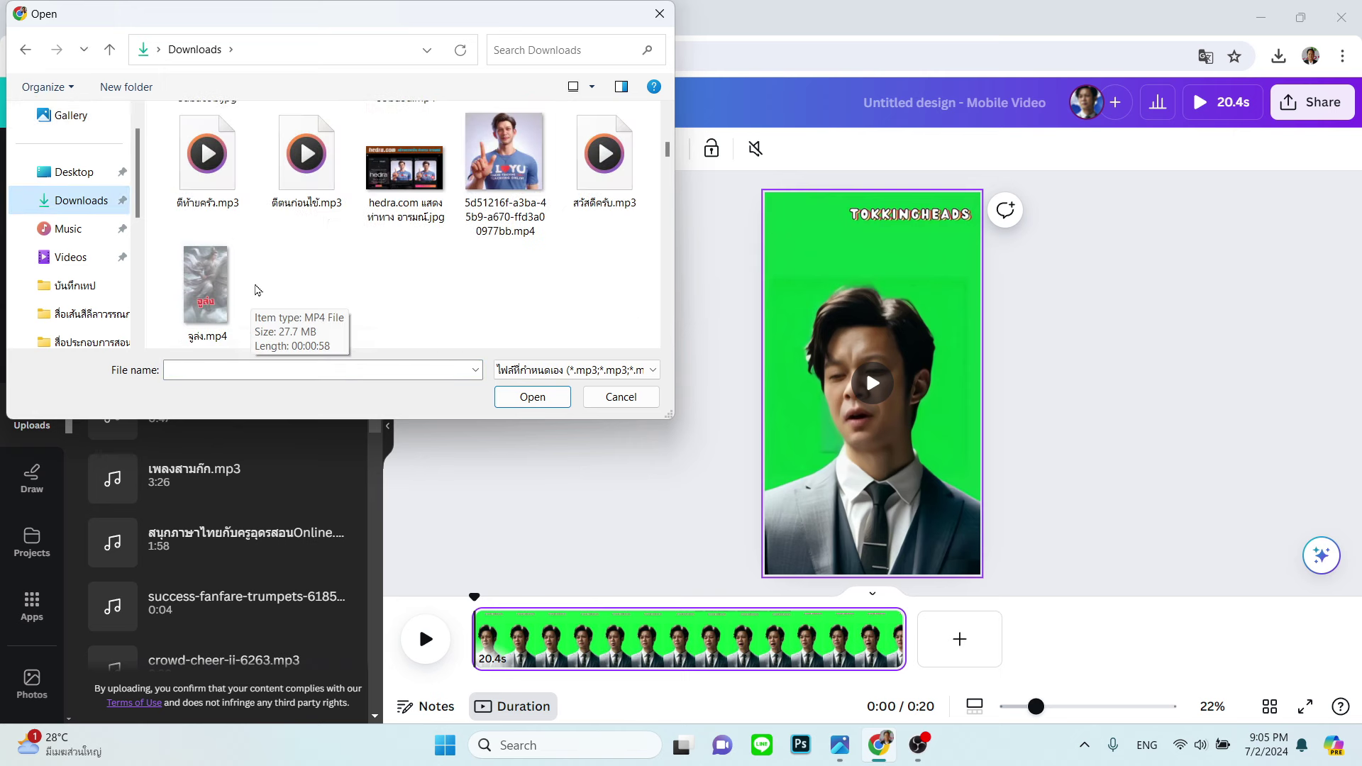
{"action": "scroll", "coordinate": [310, 278], "scroll_direction": "up", "scroll_amount": 2}
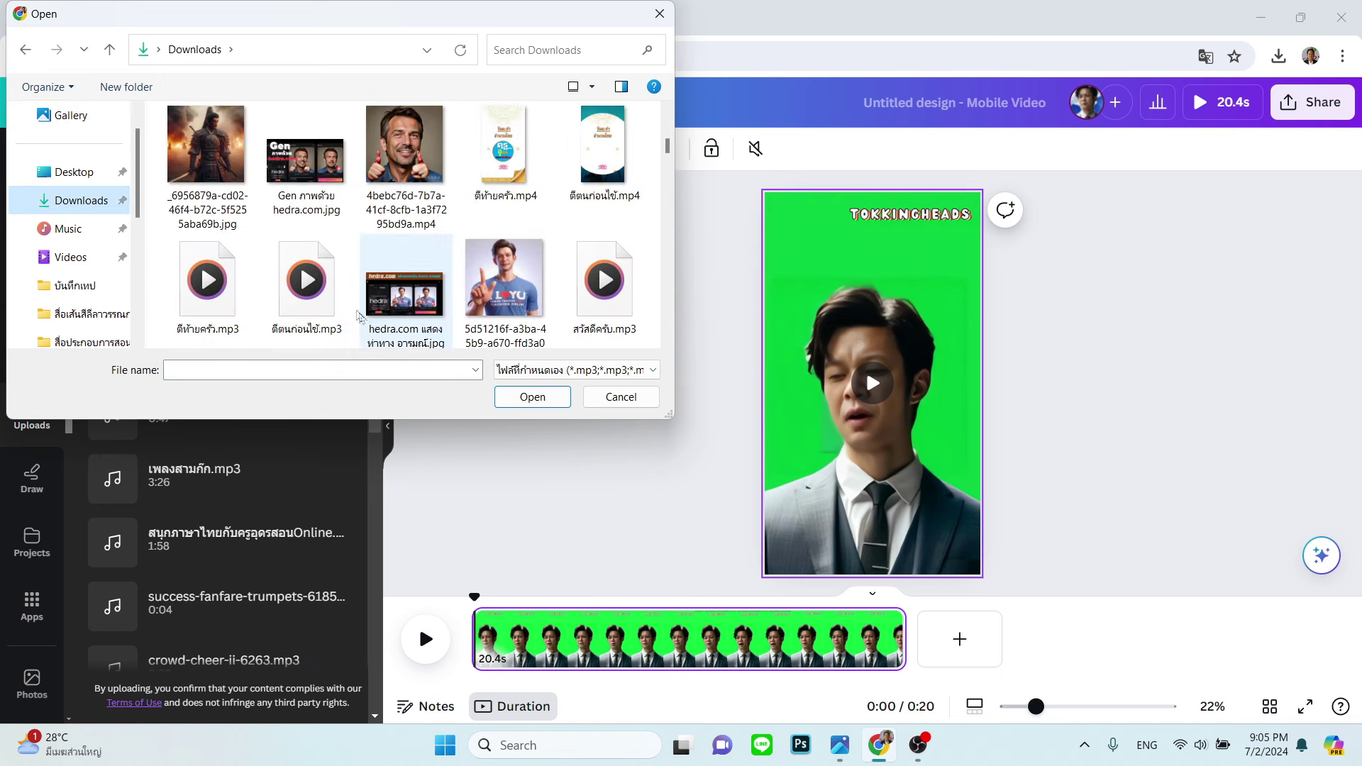
{"action": "scroll", "coordinate": [341, 308], "scroll_direction": "up", "scroll_amount": 5}
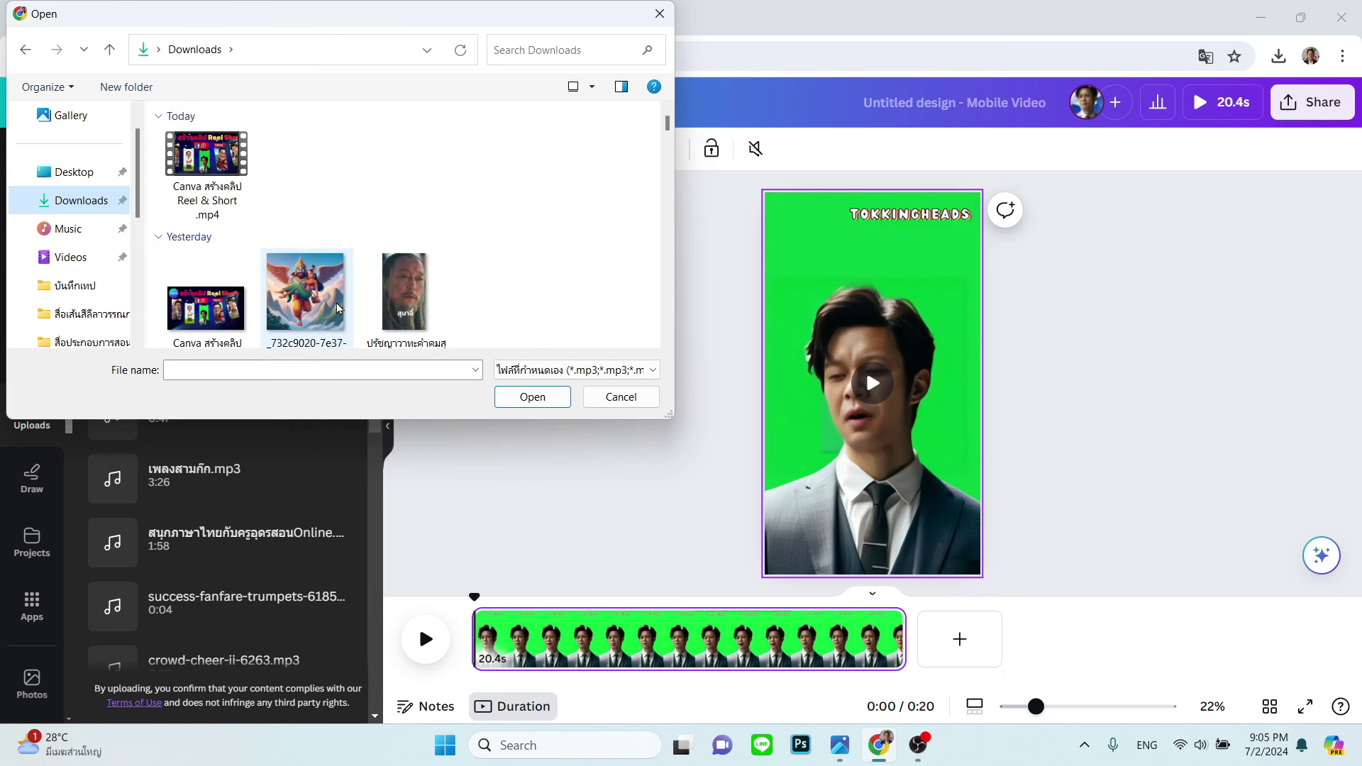
{"action": "scroll", "coordinate": [339, 298], "scroll_direction": "down", "scroll_amount": 5}
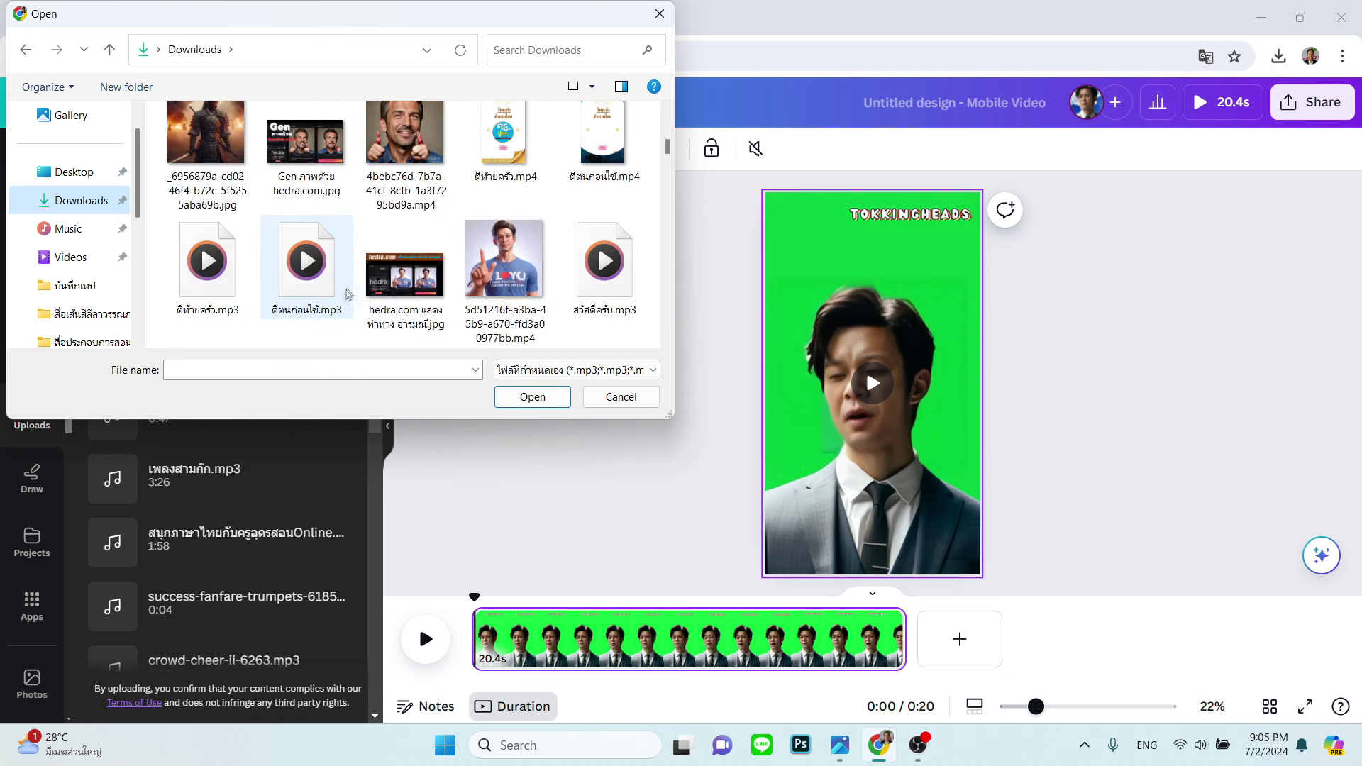
{"action": "scroll", "coordinate": [349, 263], "scroll_direction": "down", "scroll_amount": 1}
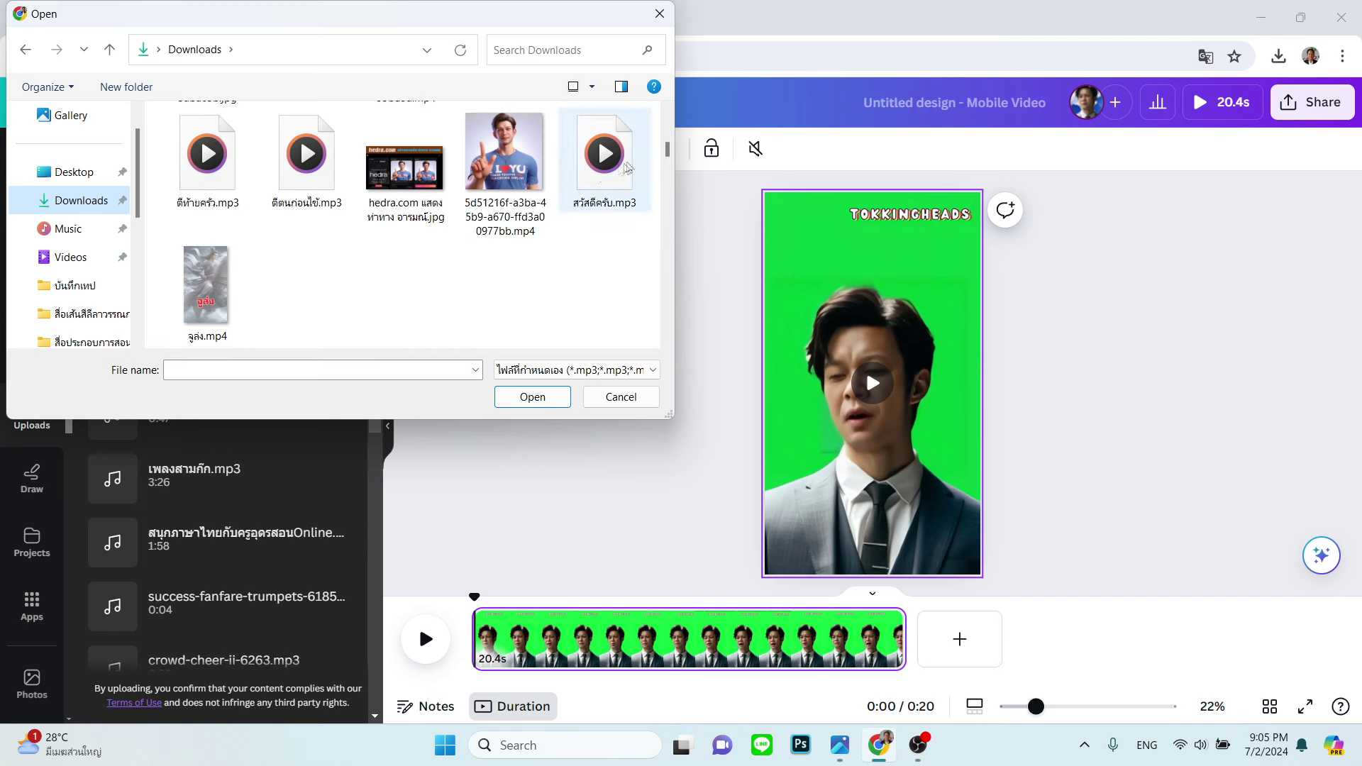
{"action": "left_click", "coordinate": [595, 175]}
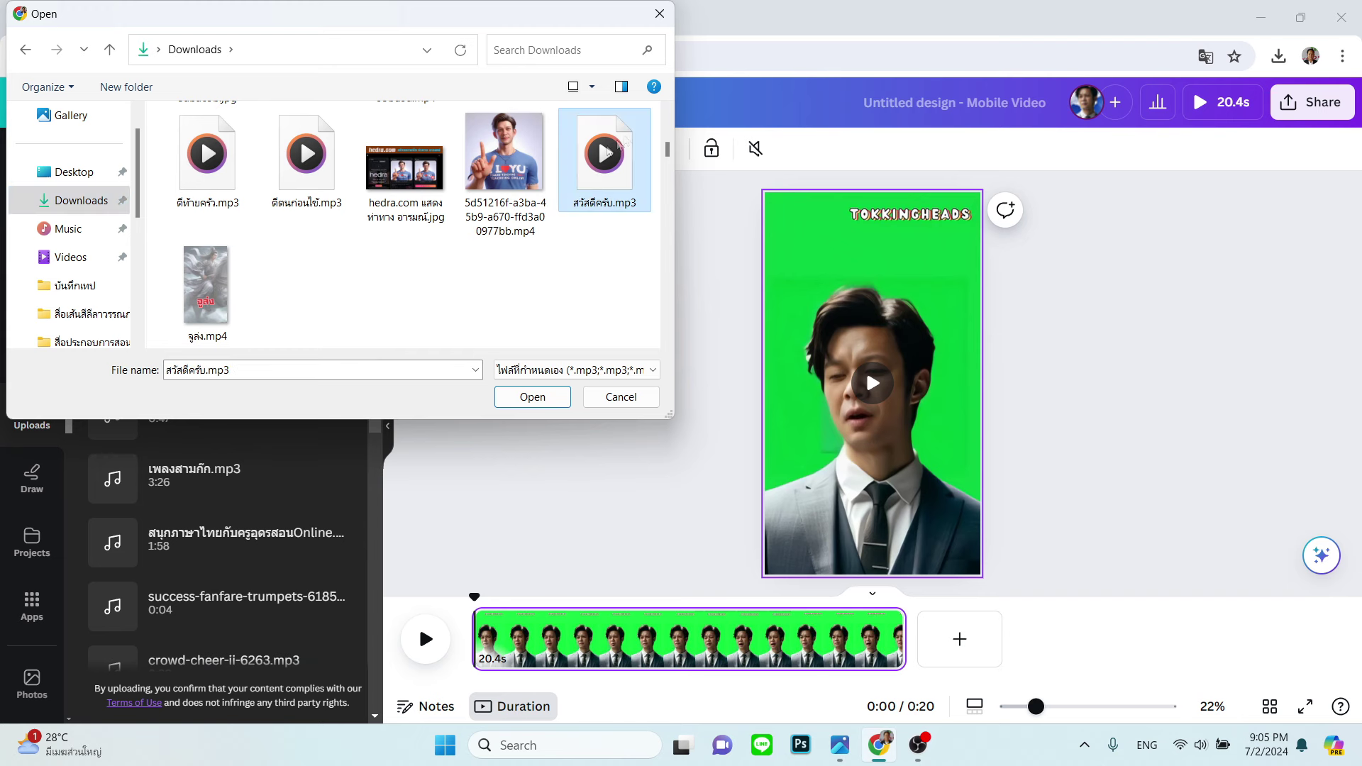
{"action": "left_click", "coordinate": [543, 404]}
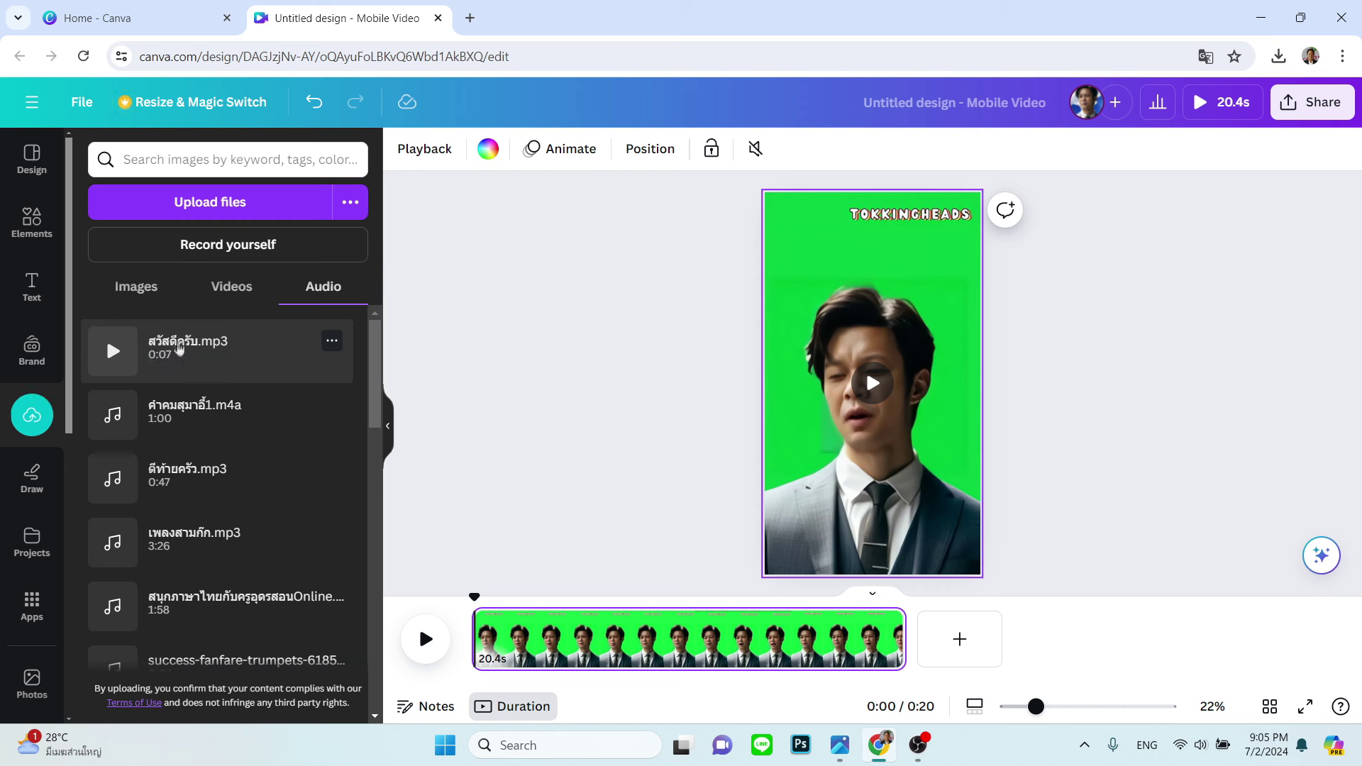
Add the uploaded สวัสดีครับ.mp3 audio to the design with the playhead near the start of the video
{"action": "left_click_drag", "start_coordinate": [476, 652], "coordinate": [476, 652]}
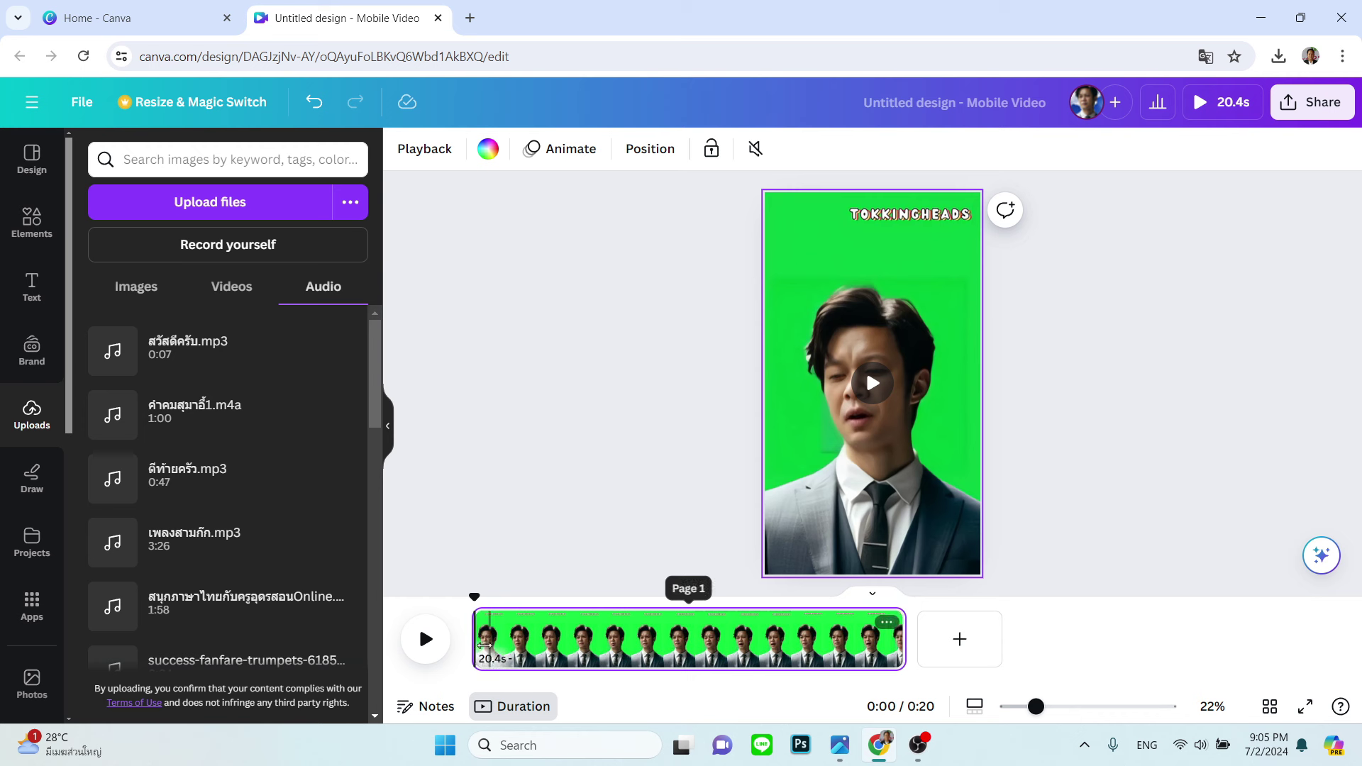
{"action": "left_click", "coordinate": [485, 615]}
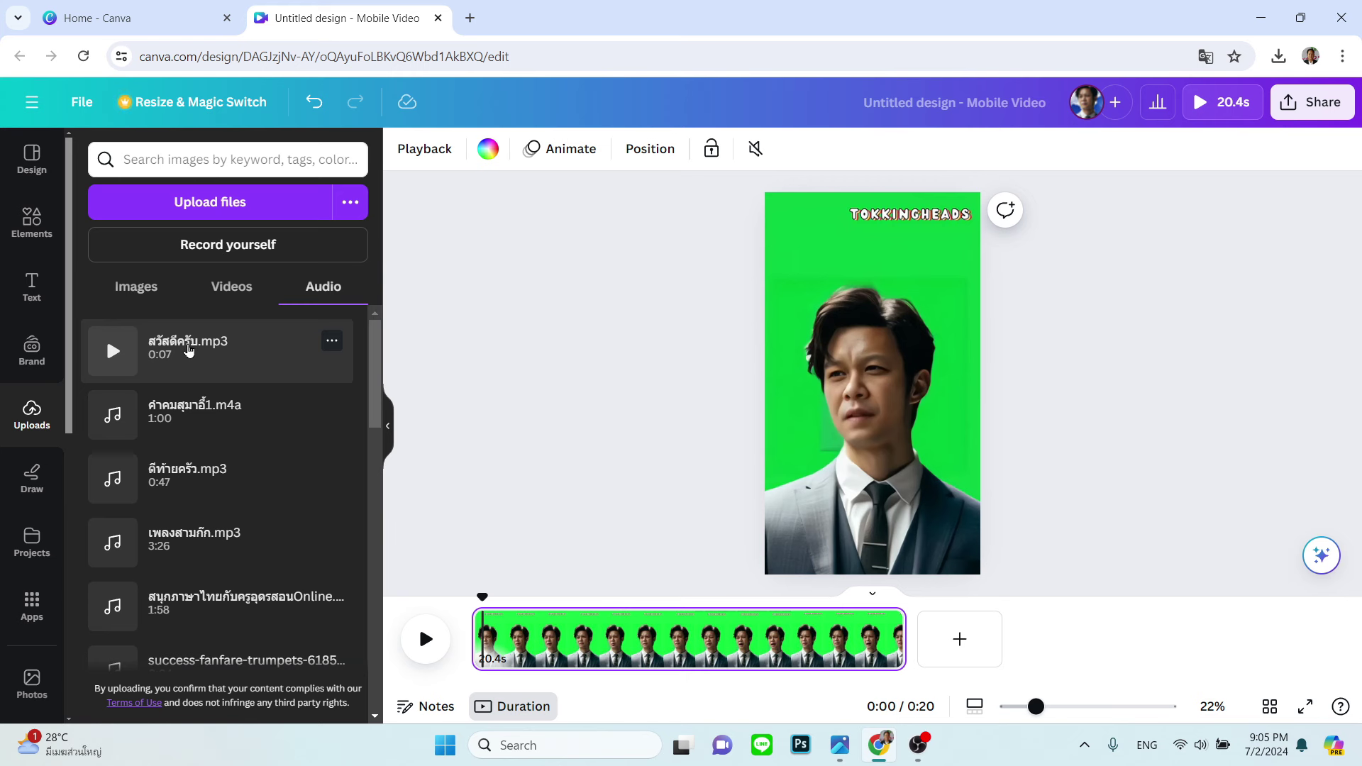
{"action": "left_click_drag", "start_coordinate": [188, 350], "coordinate": [876, 397]}
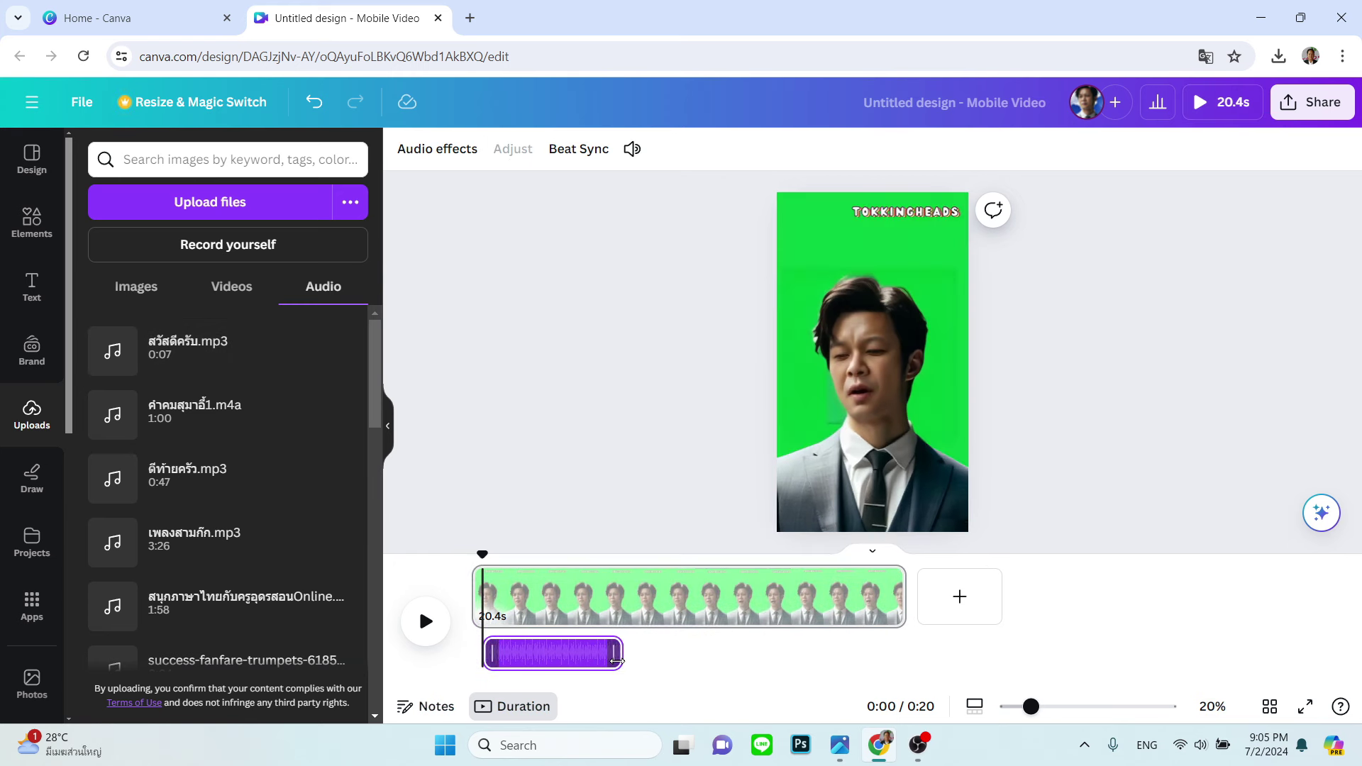
Reposition the audio clip on the timeline slightly after the video's start and play the design from the beginning
{"action": "mouse_move", "coordinate": [500, 658]}
{"action": "left_mouse_down"}
{"action": "mouse_move", "coordinate": [555, 660]}
{"action": "mouse_move", "coordinate": [523, 665]}
{"action": "left_mouse_up"}
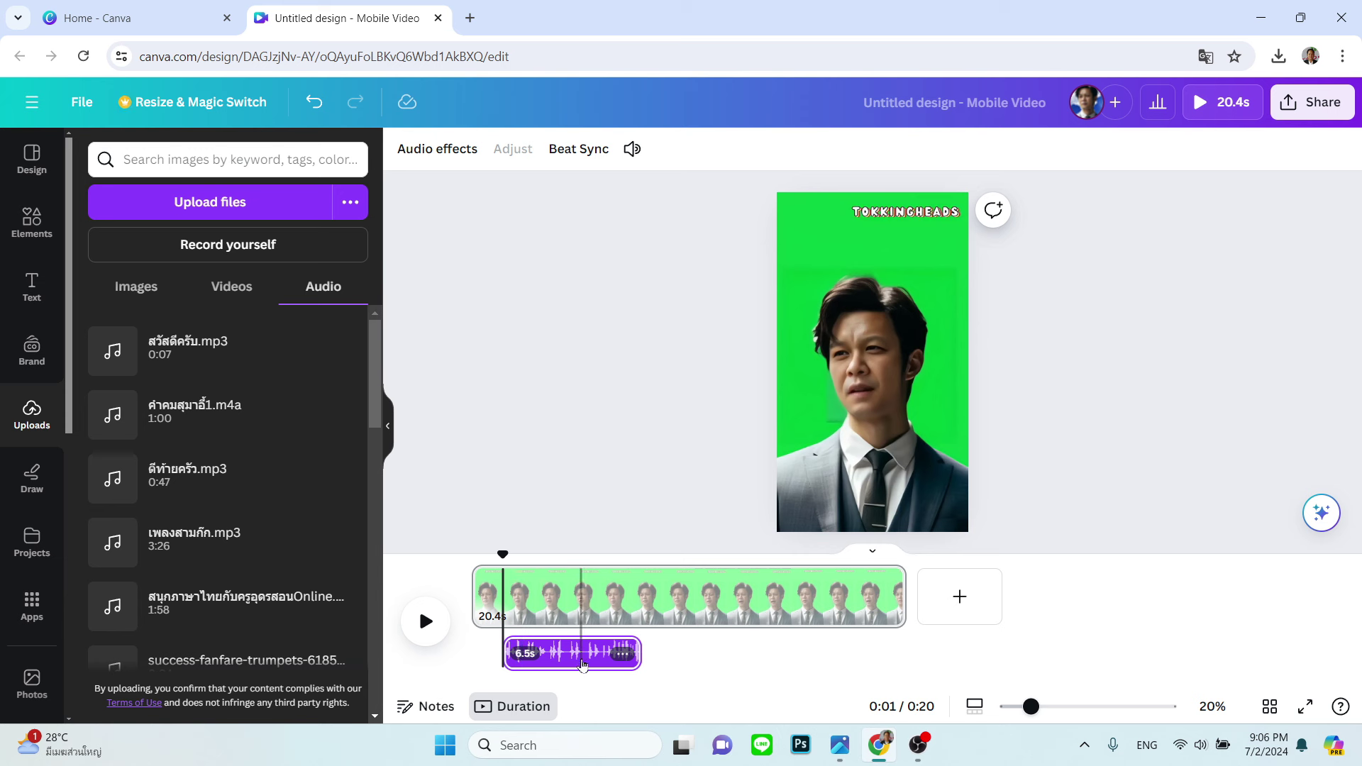
{"action": "left_click_drag", "start_coordinate": [529, 663], "coordinate": [510, 658]}
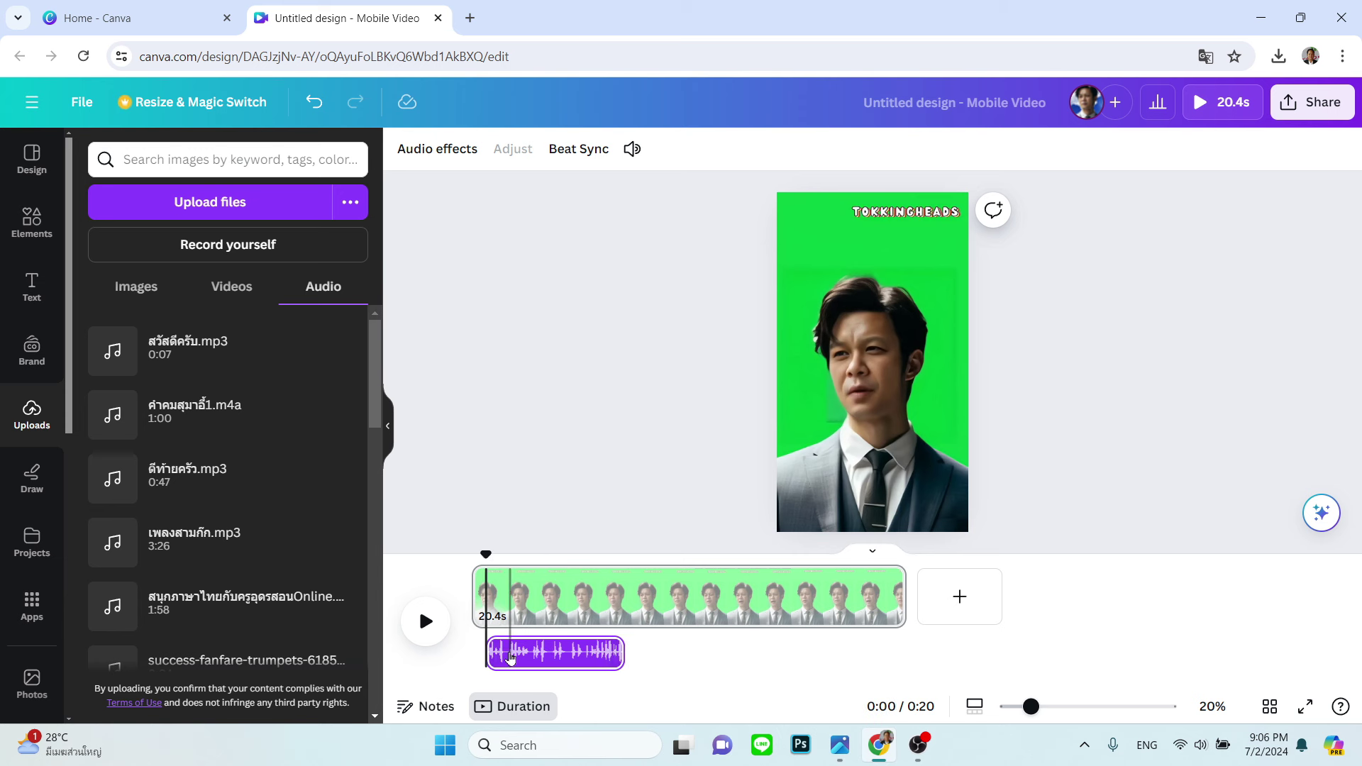
{"action": "left_click", "coordinate": [478, 595]}
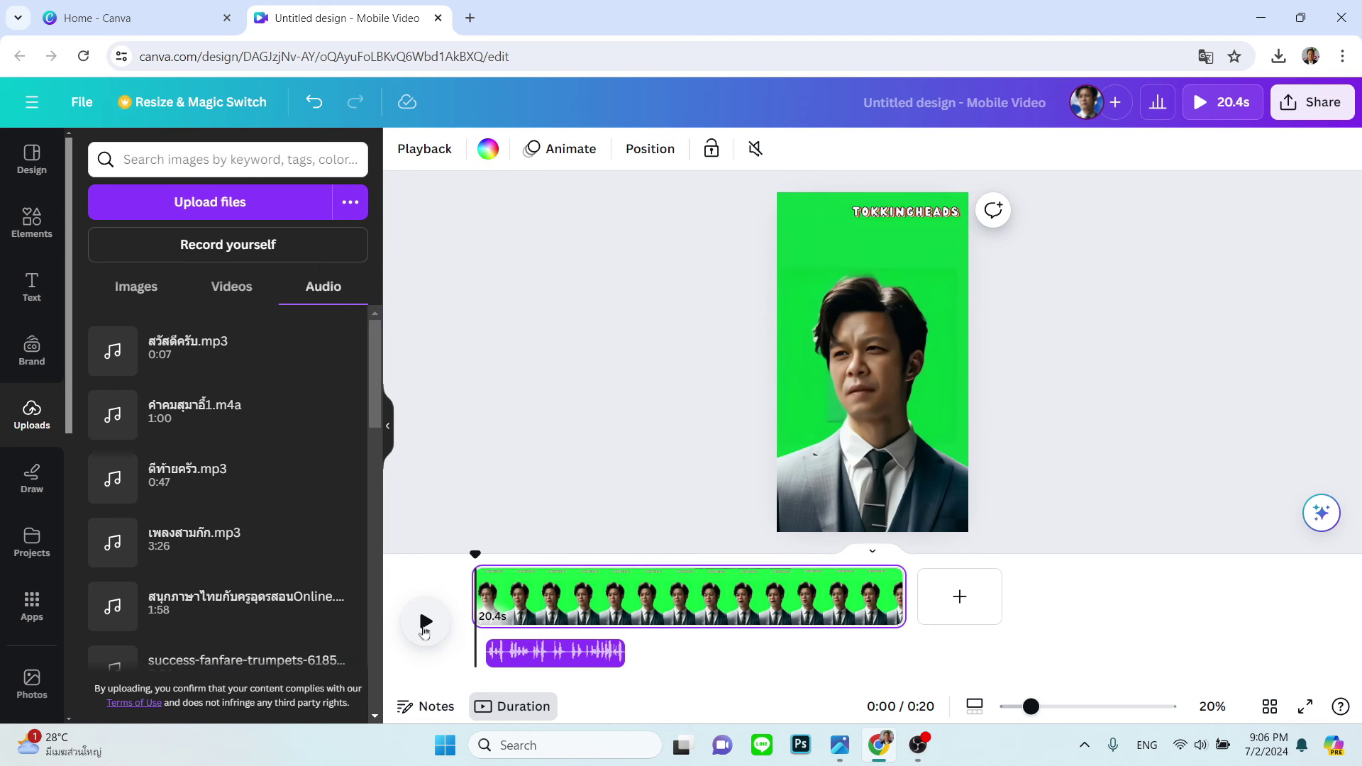
{"action": "left_click", "coordinate": [425, 623]}
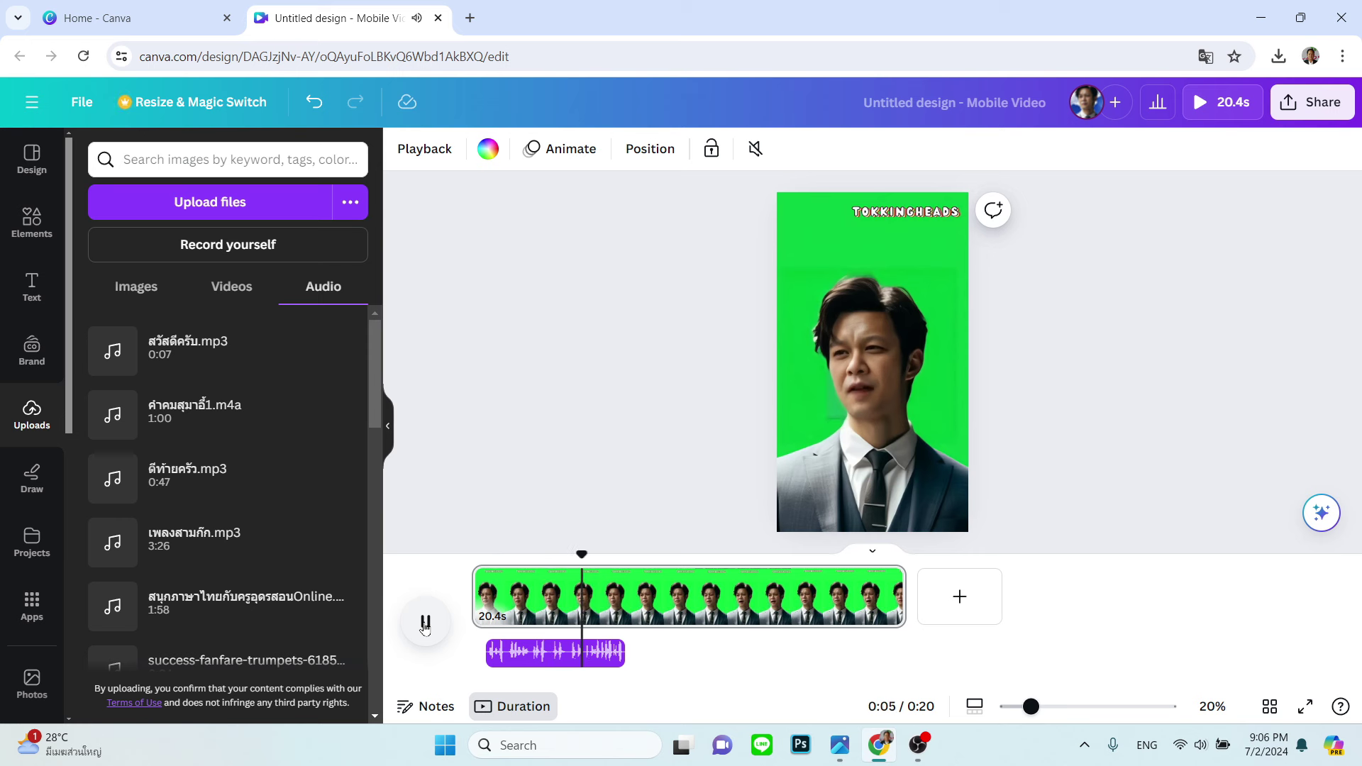
Stop playback, shift the สวัสดีครับ.mp3 clip to begin about 2 seconds into the video, and return the playhead to the start
{"action": "left_click", "coordinate": [424, 624]}
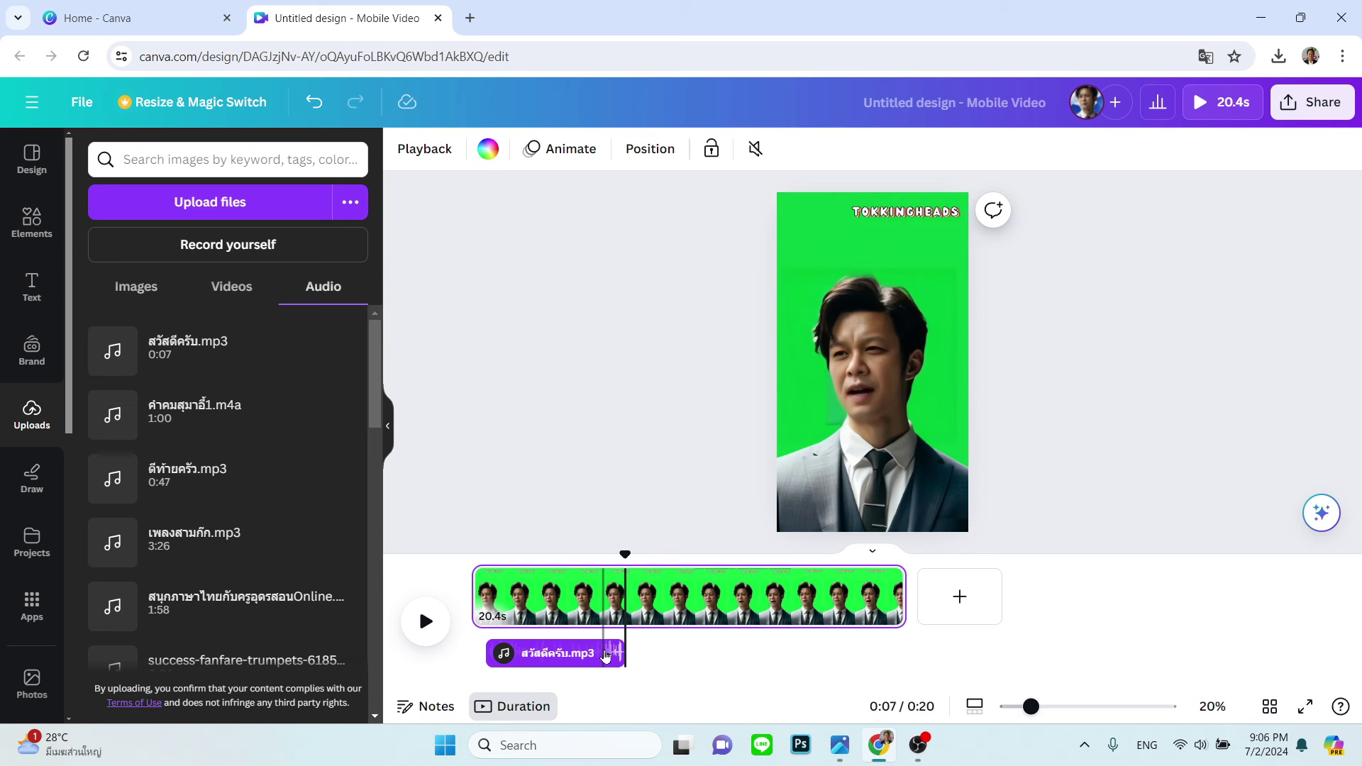
{"action": "left_click_drag", "start_coordinate": [572, 653], "coordinate": [601, 651]}
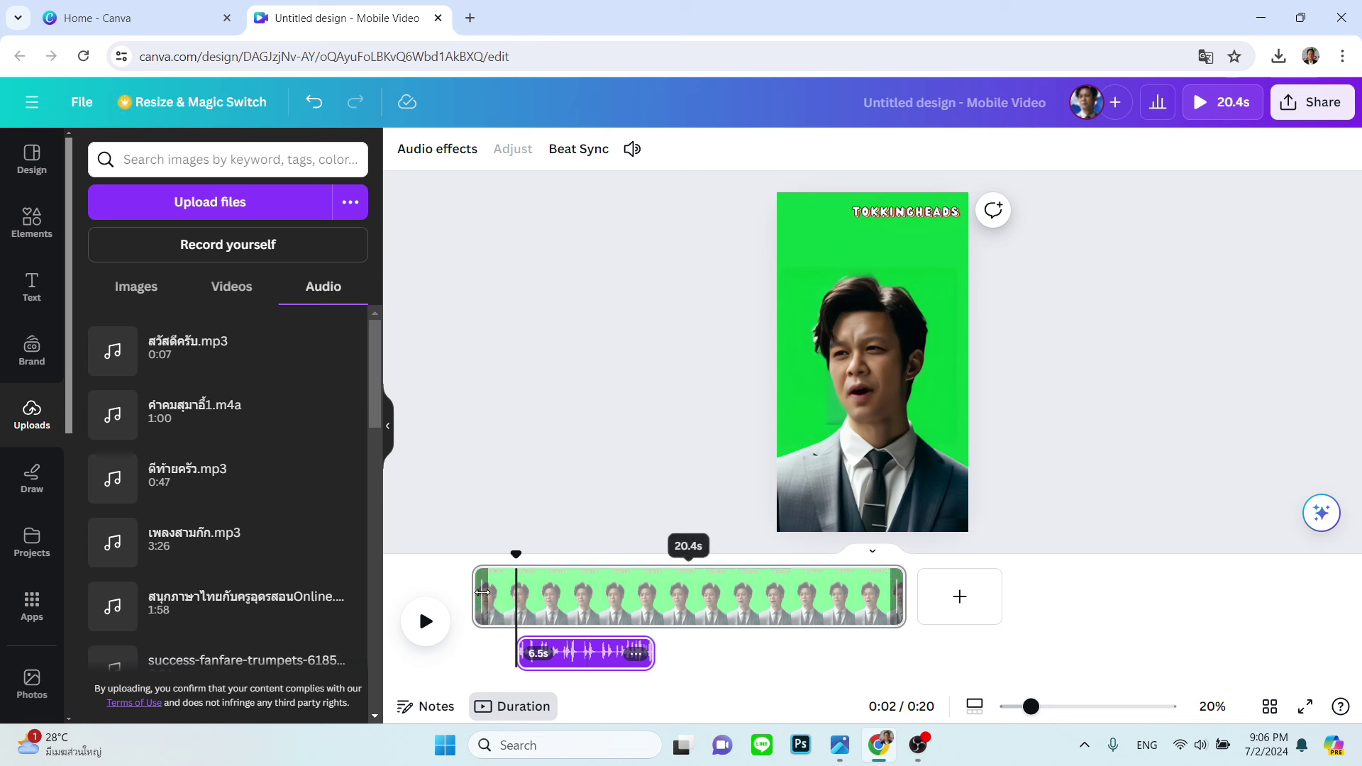
{"action": "left_click", "coordinate": [478, 592]}
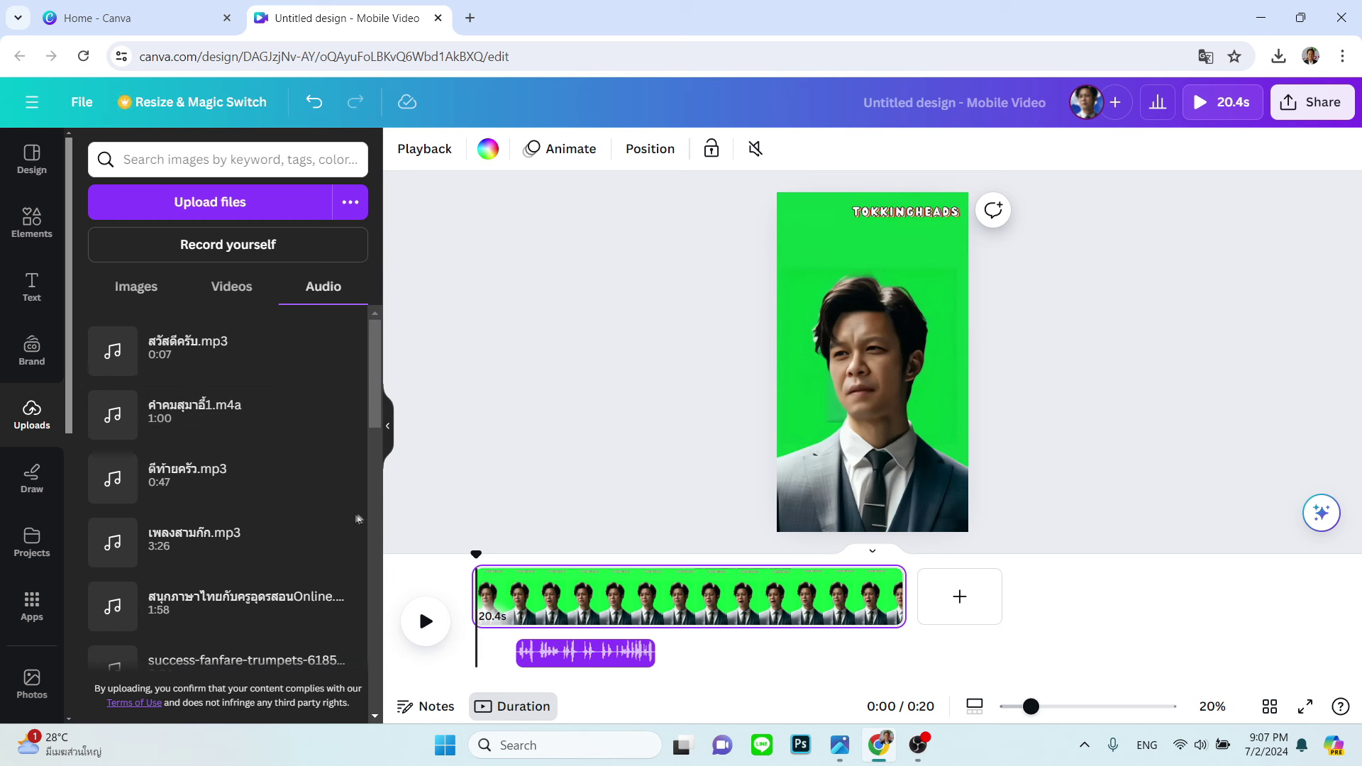
Add the uploaded 1:58 audio track to the design as background music from the start of the video
{"action": "left_click_drag", "start_coordinate": [360, 560], "coordinate": [700, 672]}
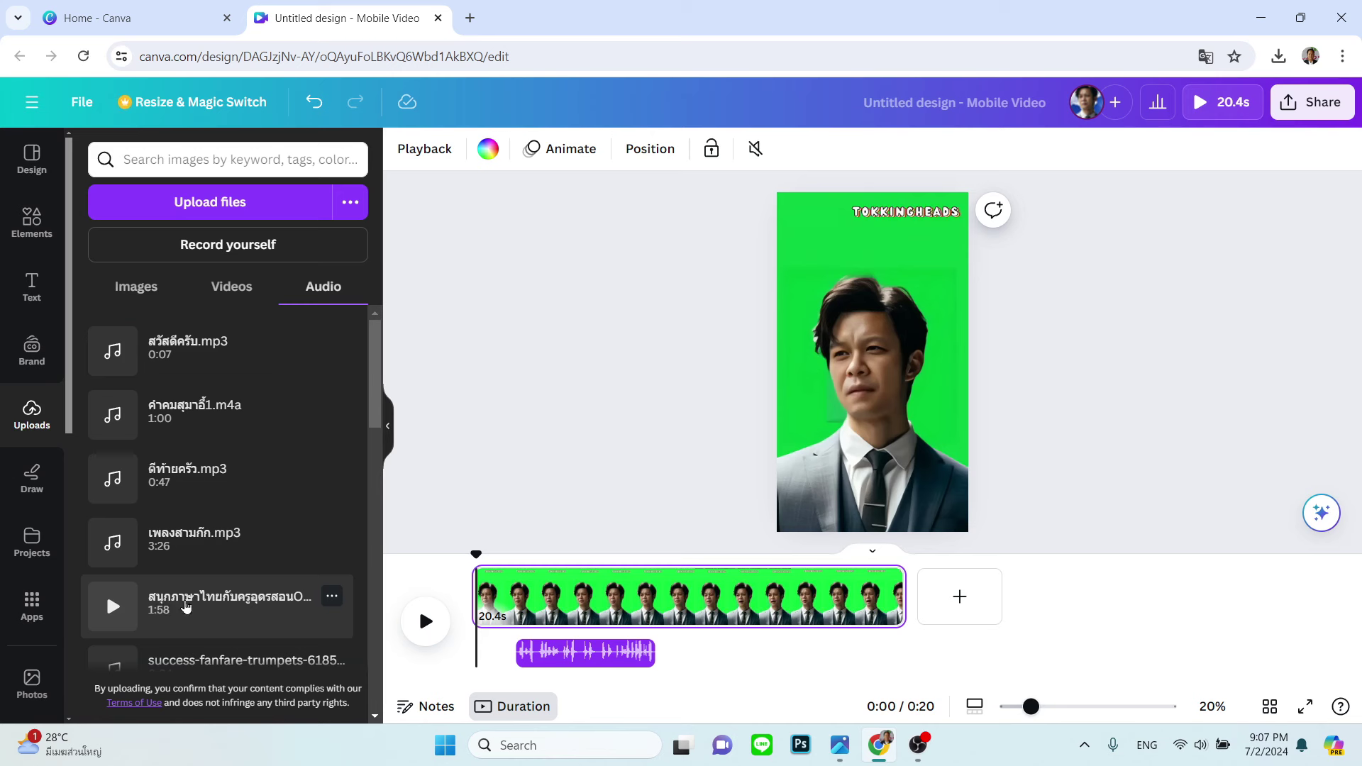
{"action": "left_click_drag", "start_coordinate": [181, 605], "coordinate": [863, 359]}
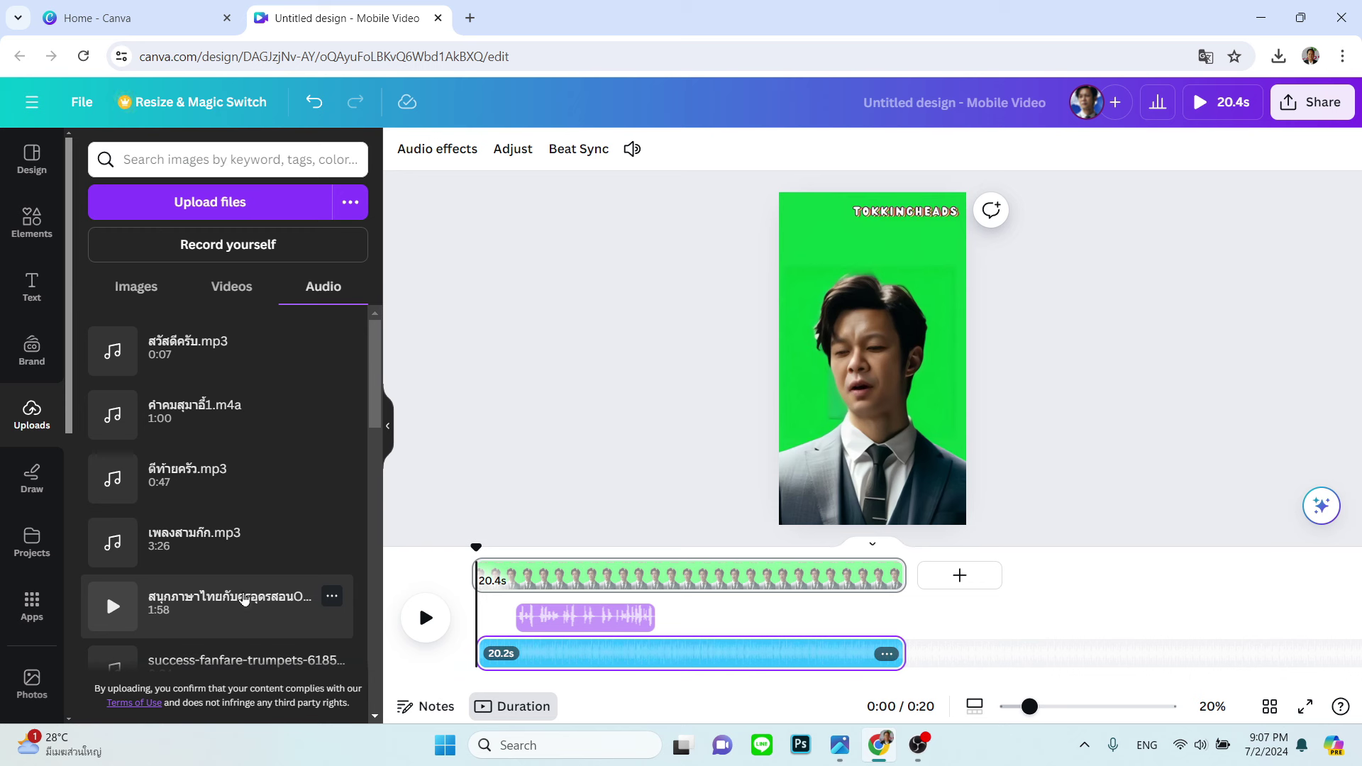
{"action": "left_click", "coordinate": [902, 661]}
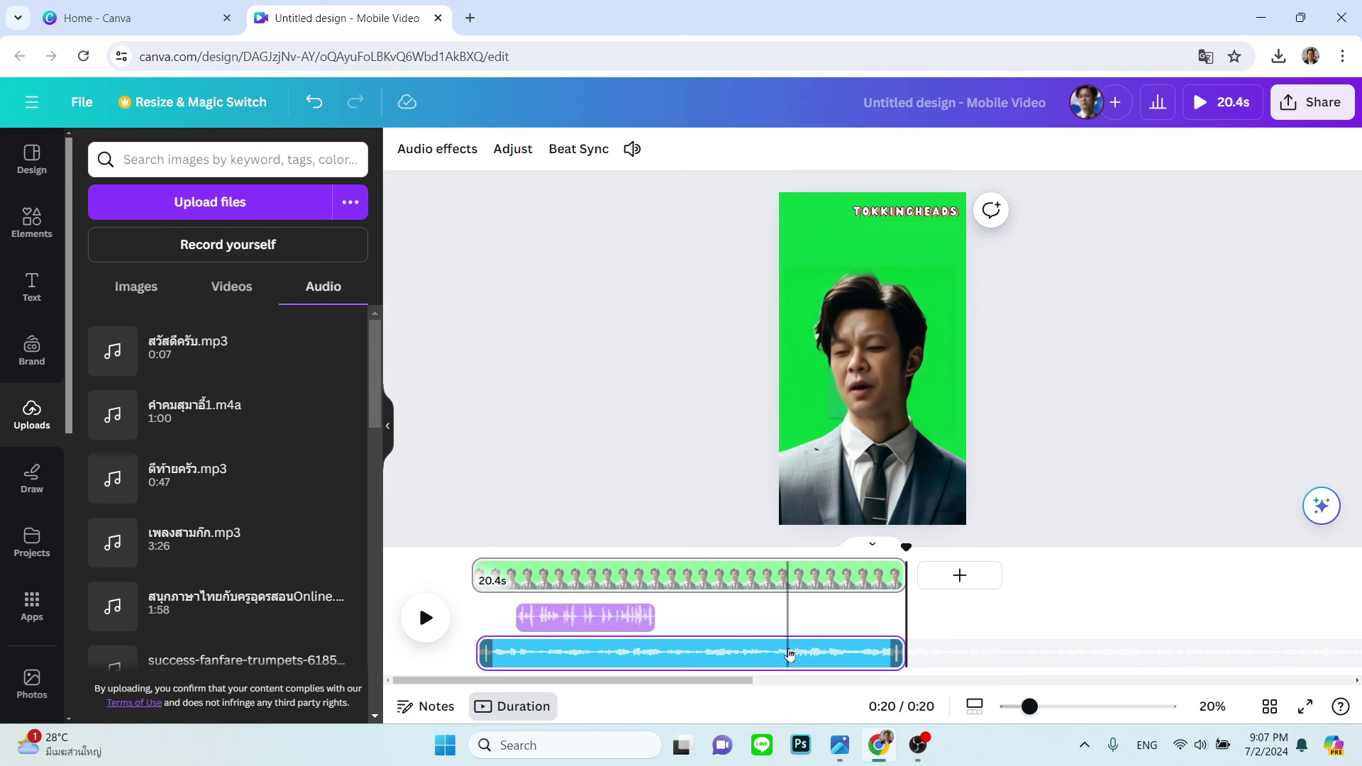
{"action": "left_click", "coordinate": [901, 648]}
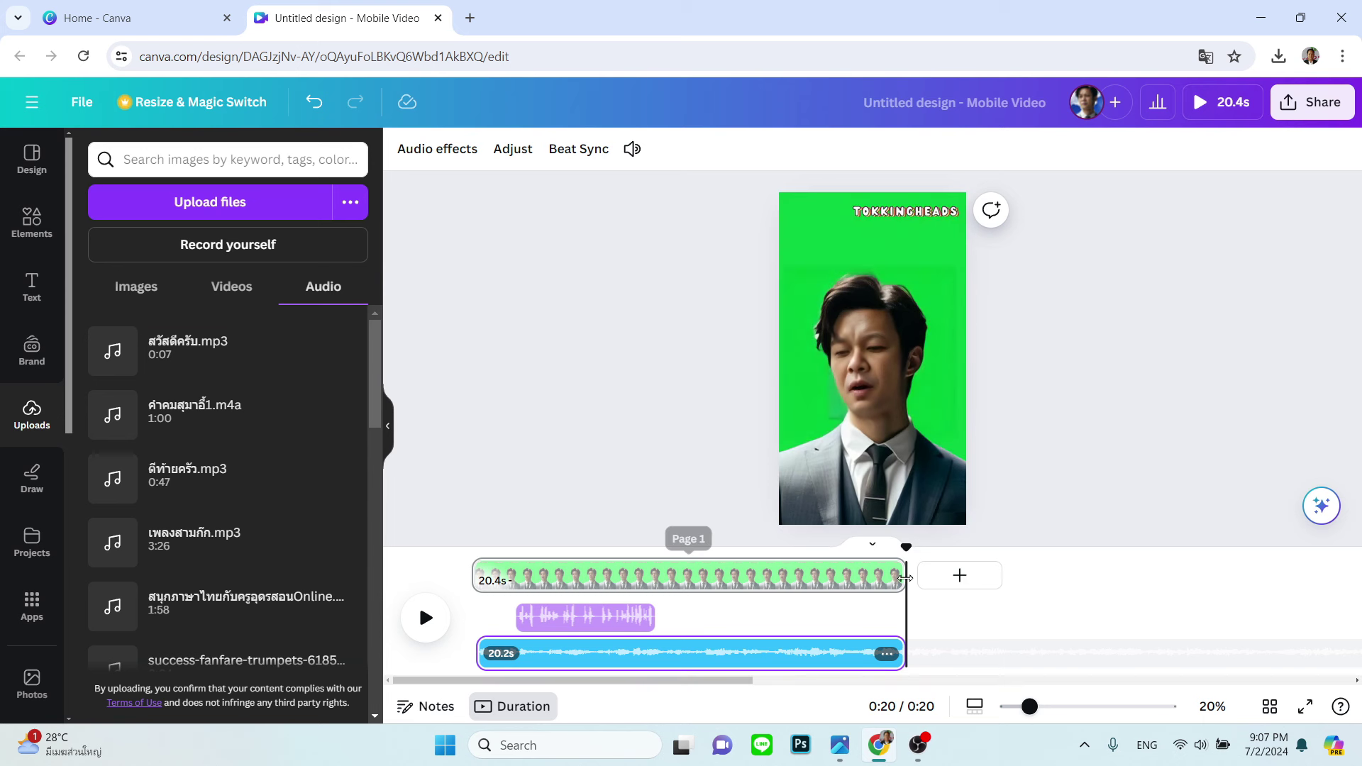
Duplicate the green-screen video page so that a second copy follows the first on the timeline
{"action": "left_click", "coordinate": [905, 578]}
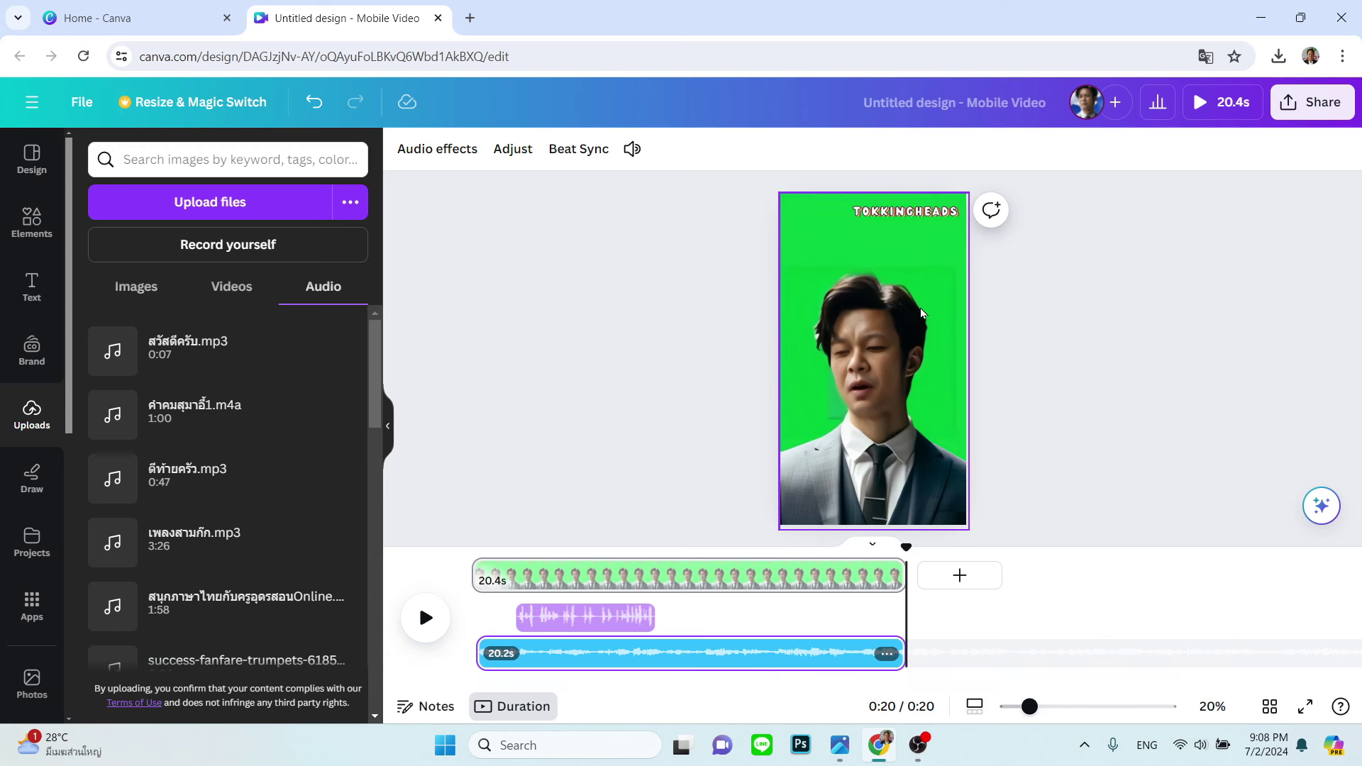
{"action": "left_click", "coordinate": [882, 578]}
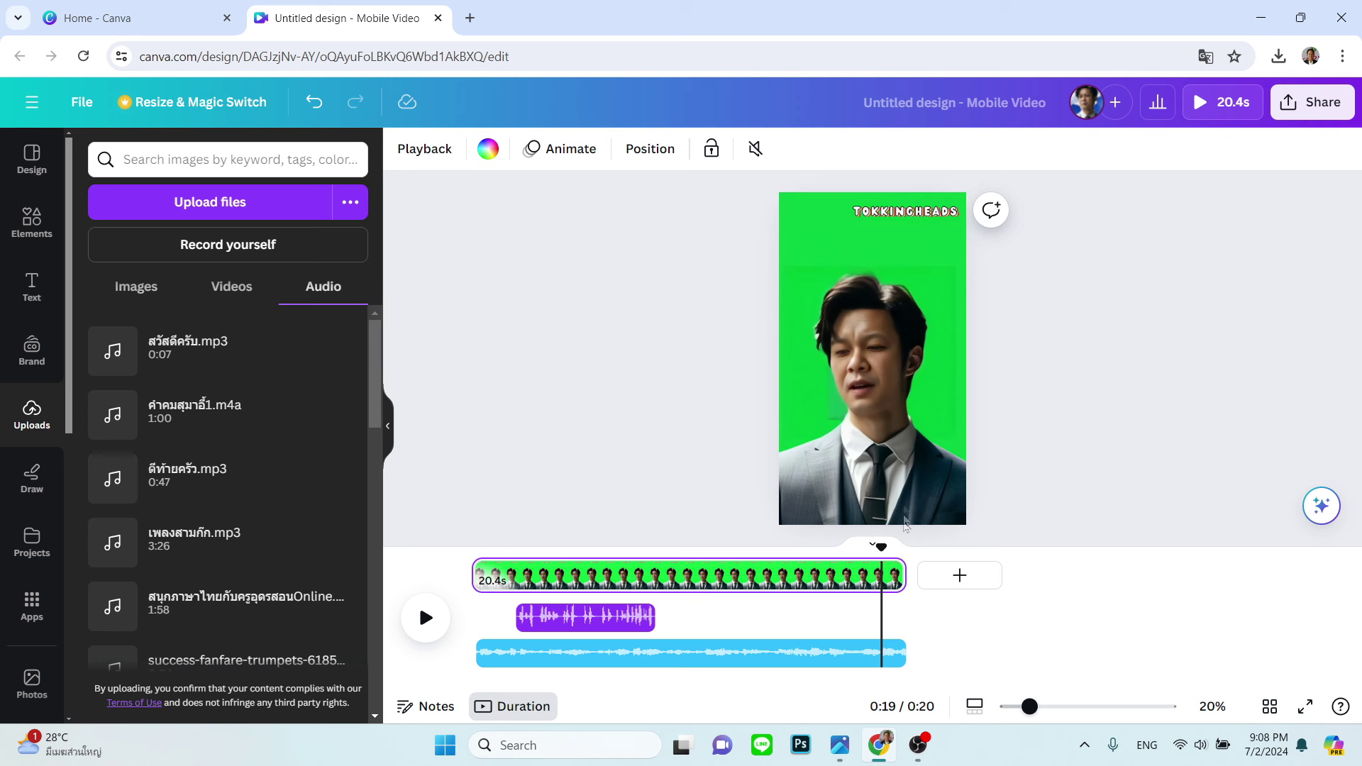
{"action": "left_click", "coordinate": [862, 580]}
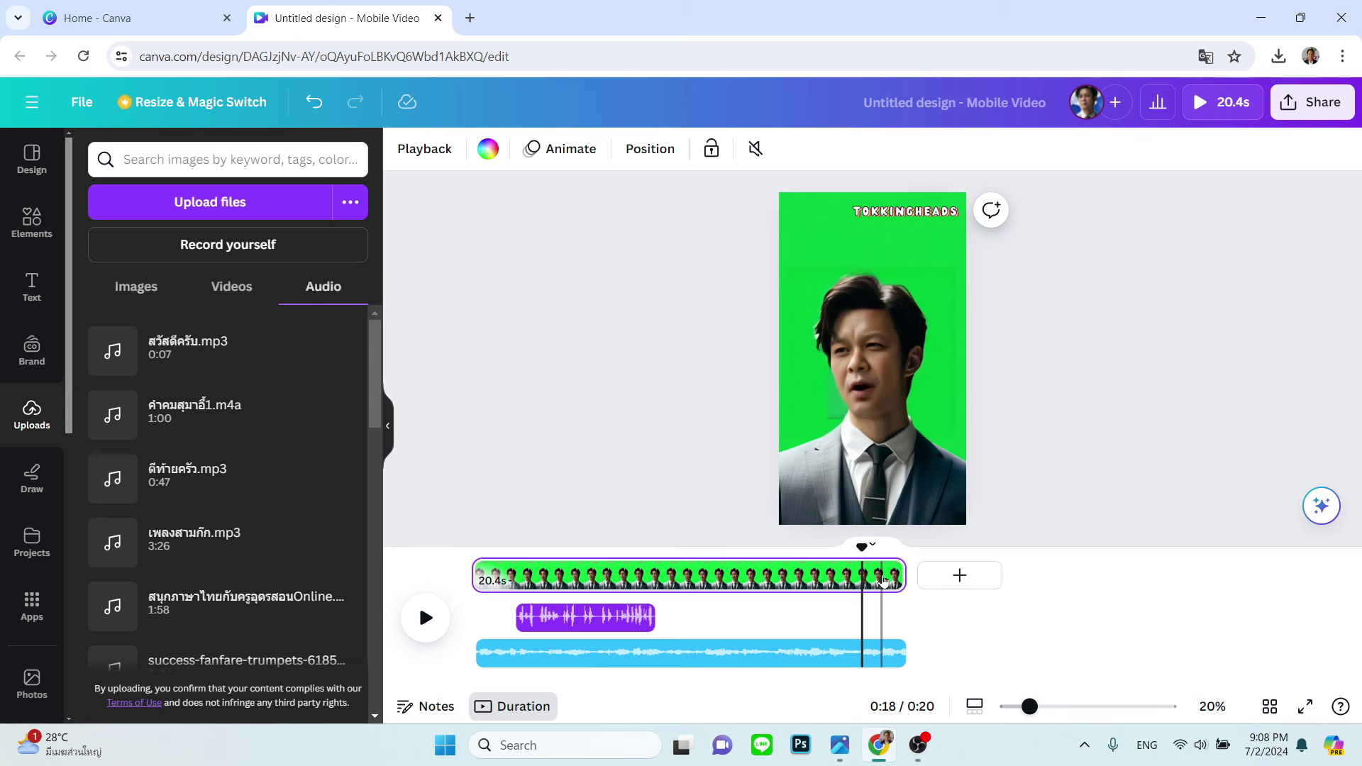
{"action": "right_click", "coordinate": [883, 581]}
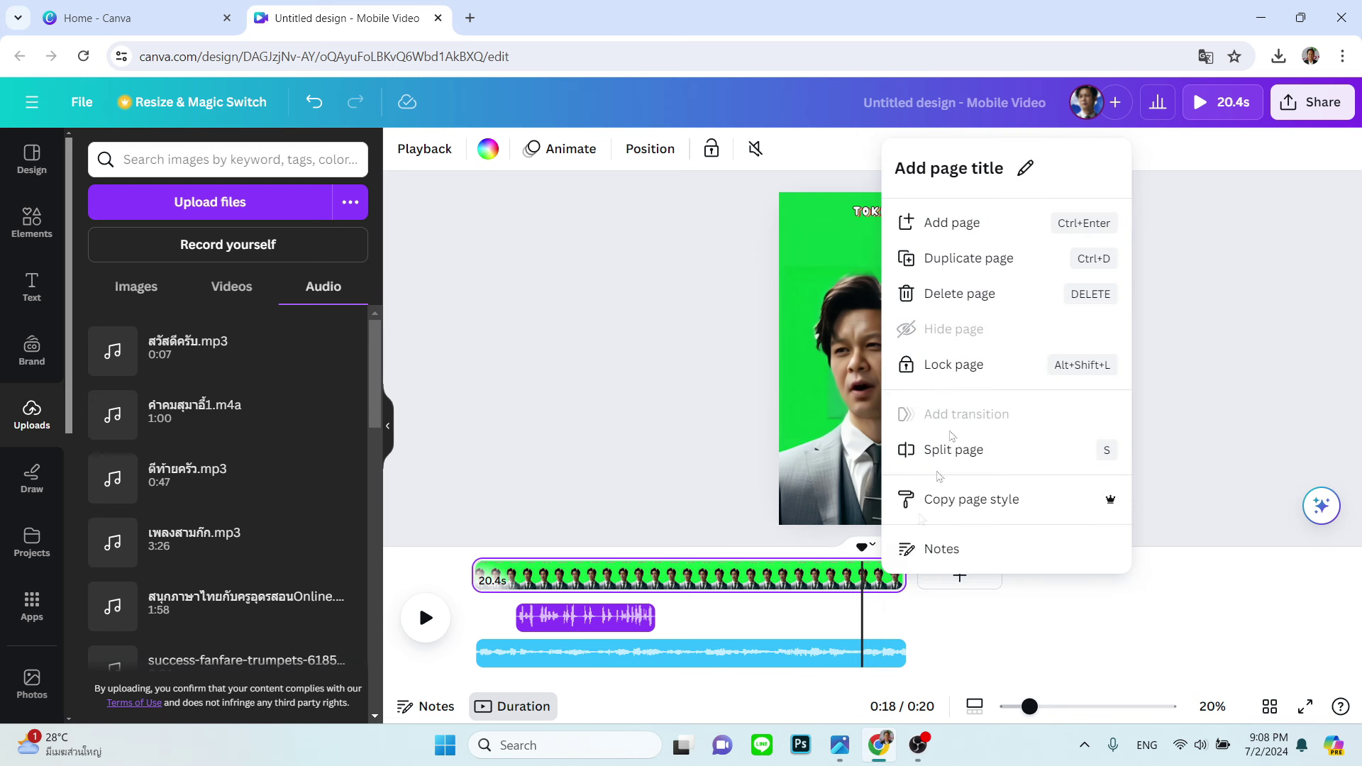
{"action": "left_click", "coordinate": [950, 264]}
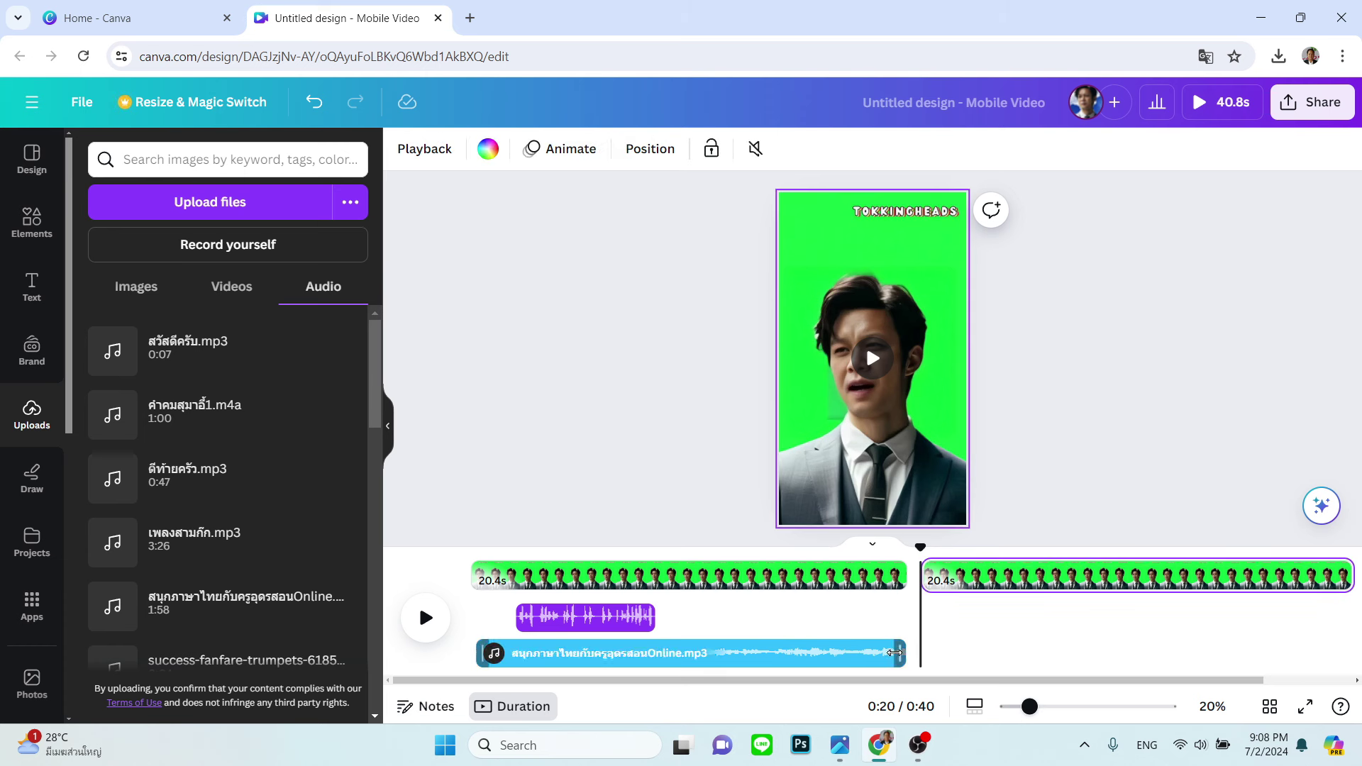
Extend the background music to 40.6 s so that it runs to the end of the second page
{"action": "mouse_move", "coordinate": [920, 588]}
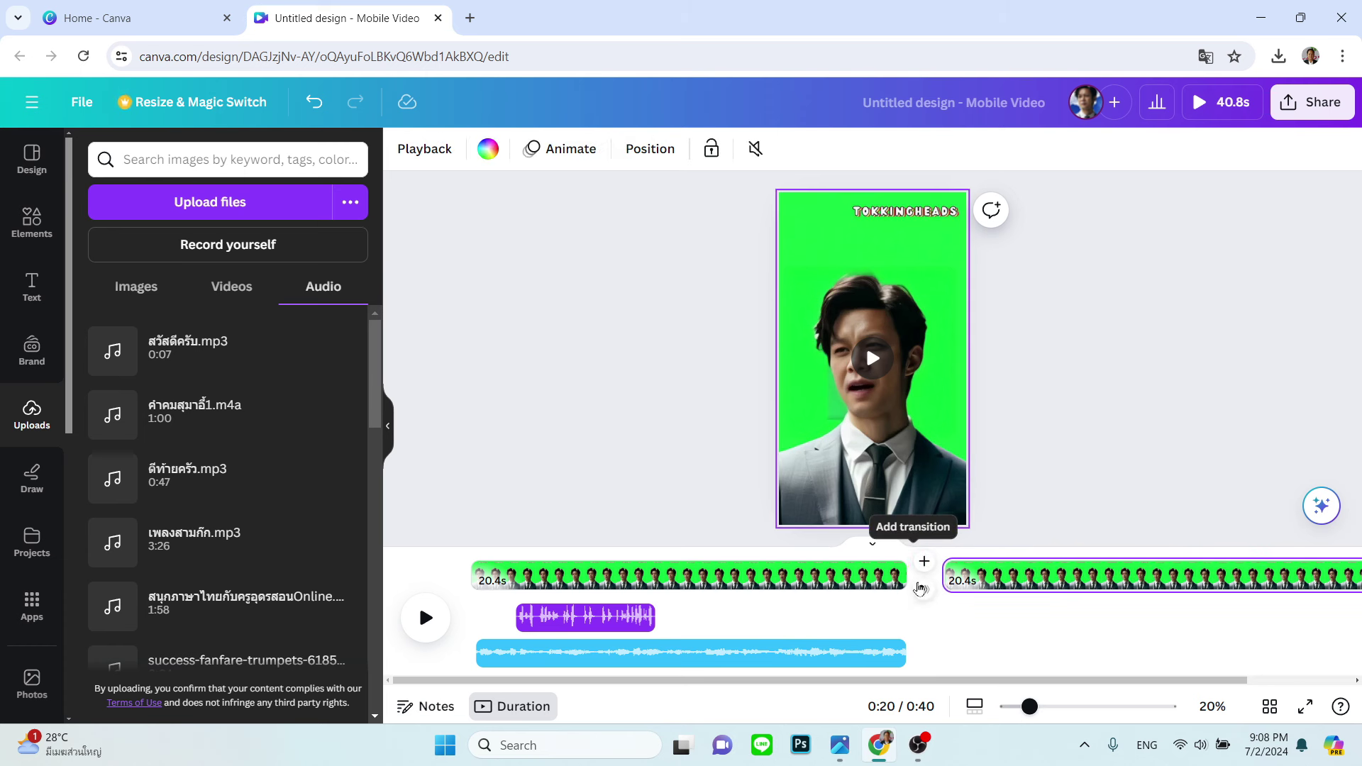
{"action": "left_click_drag", "start_coordinate": [901, 658], "coordinate": [1078, 653]}
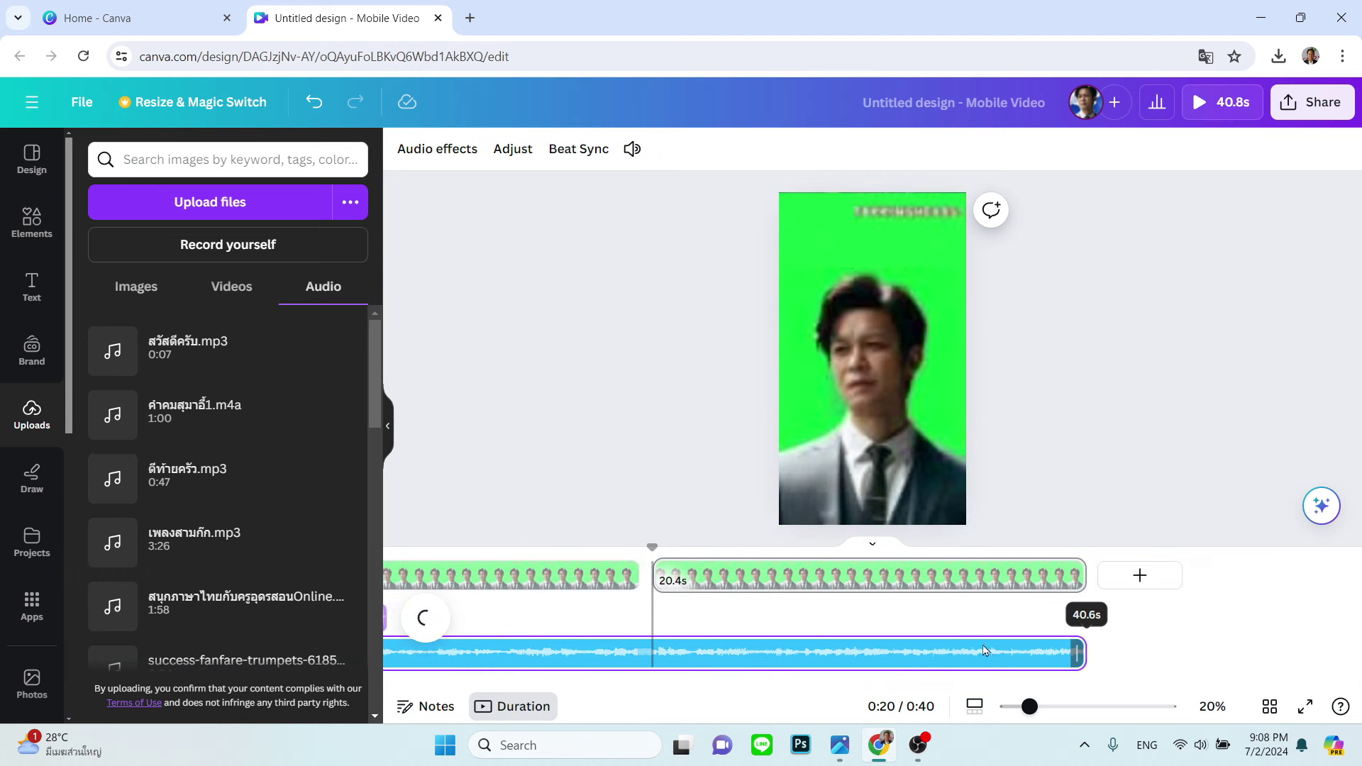
{"action": "left_click_drag", "start_coordinate": [984, 650], "coordinate": [983, 649]}
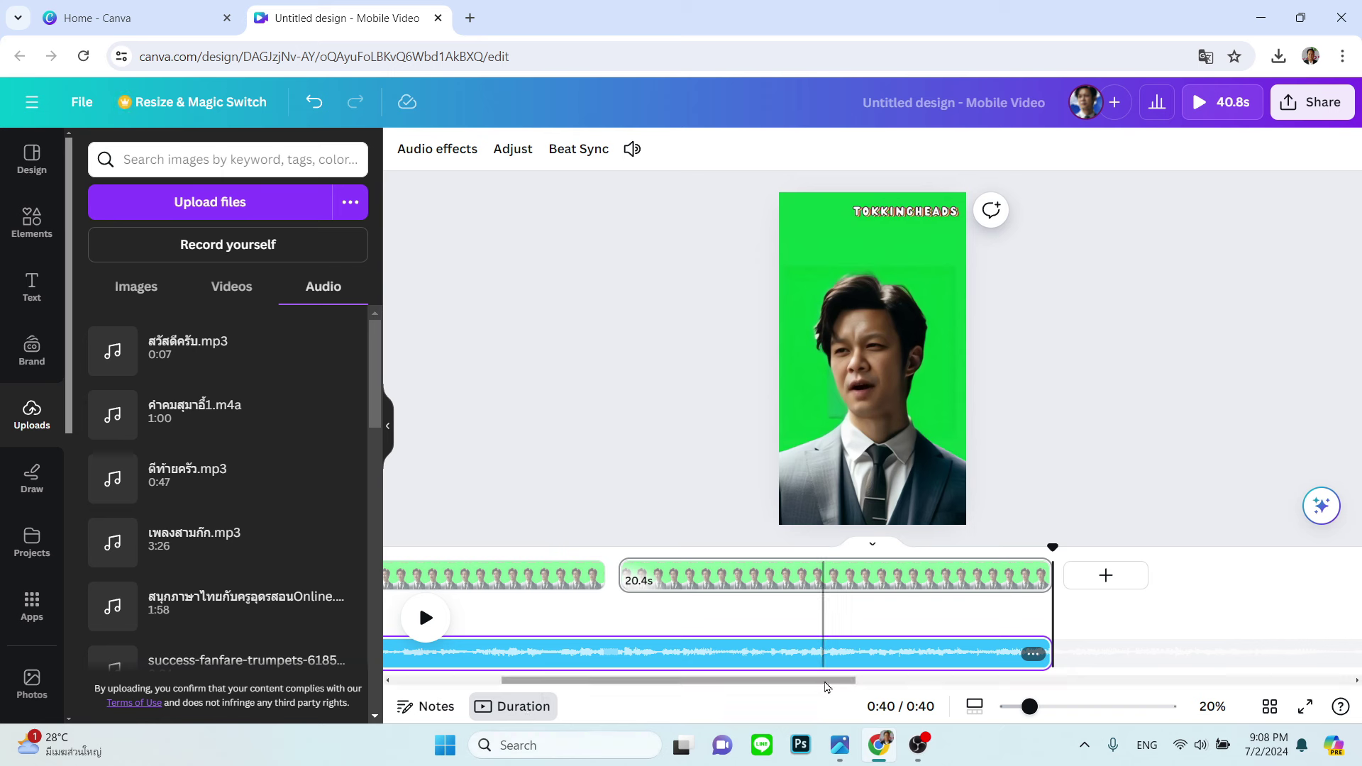
{"action": "left_click_drag", "start_coordinate": [825, 686], "coordinate": [692, 690]}
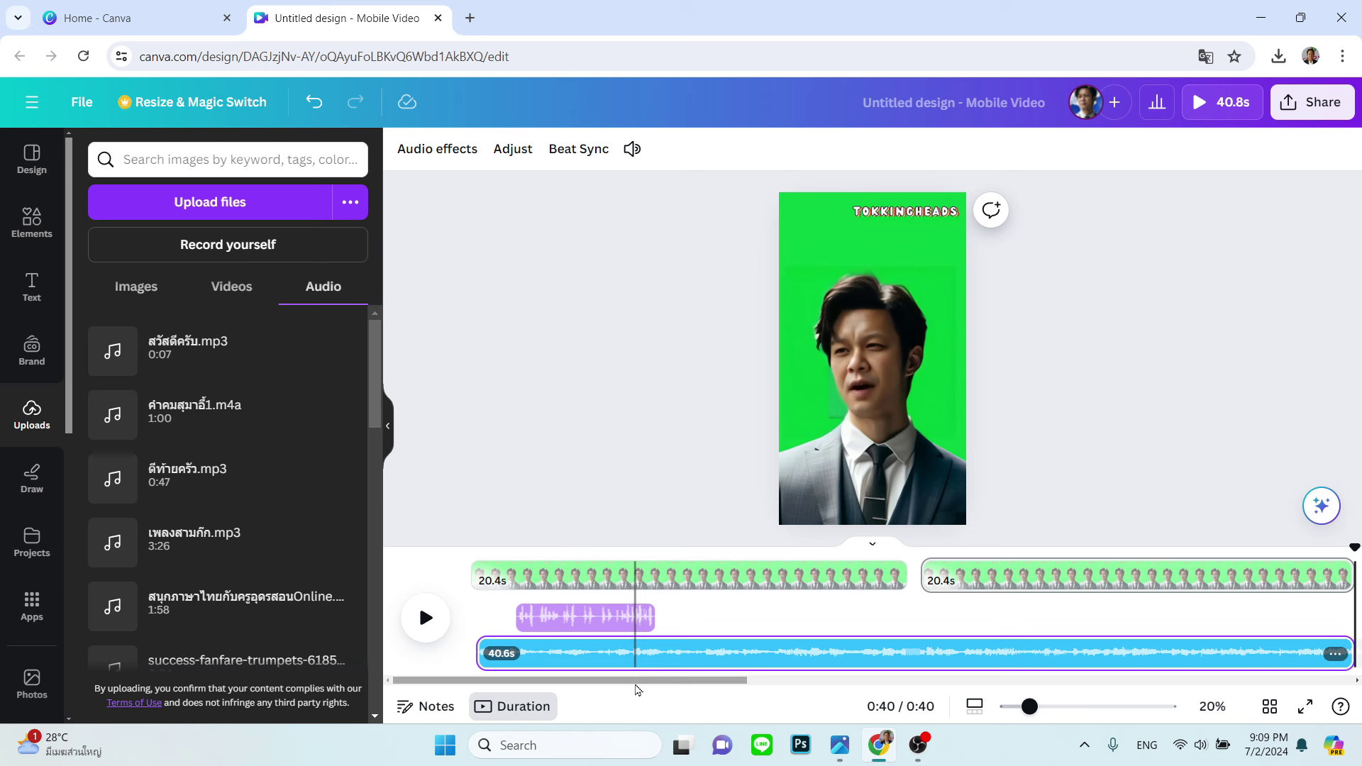
Check the first page's end on the timeline, then play the design from the beginning and pause it
{"action": "left_click", "coordinate": [476, 569]}
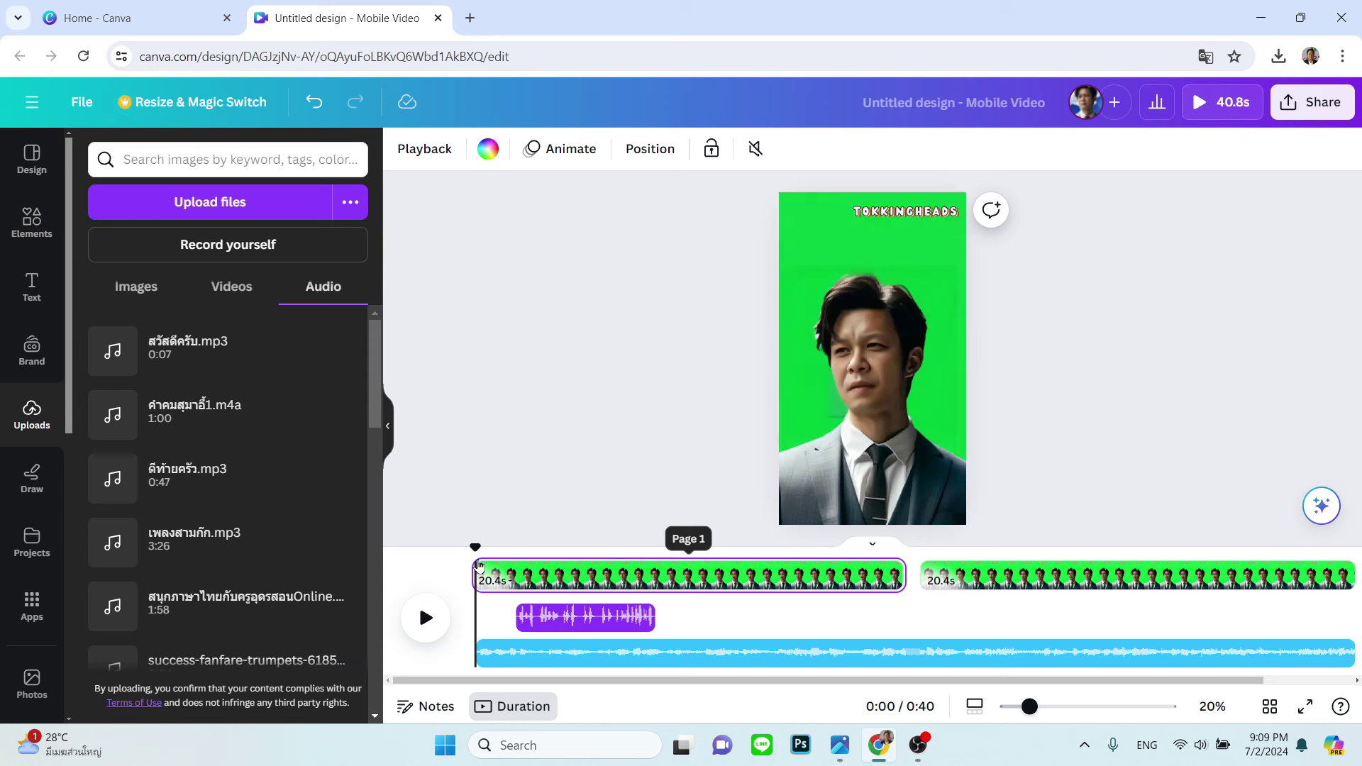
{"action": "left_click_drag", "start_coordinate": [892, 574], "coordinate": [903, 581]}
{"action": "left_click", "coordinate": [902, 578]}
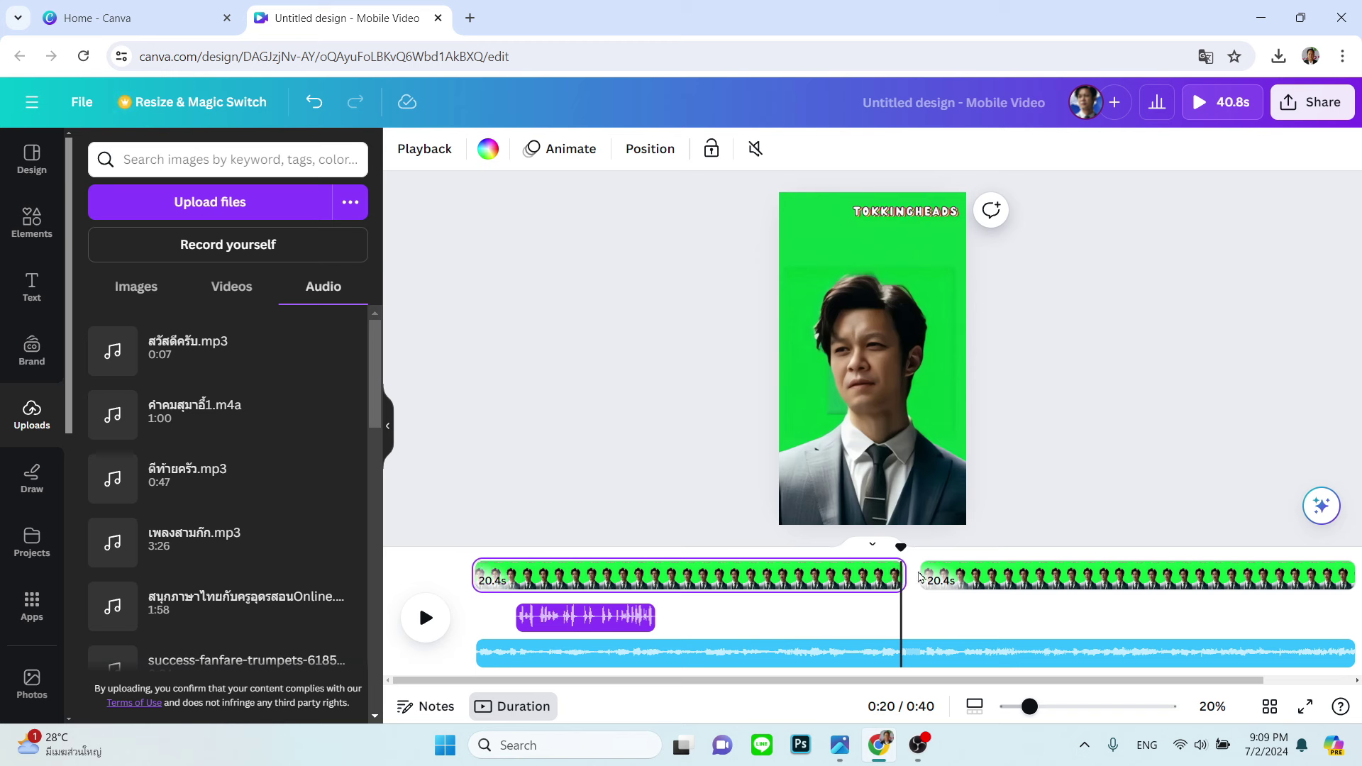
{"action": "mouse_move", "coordinate": [922, 566]}
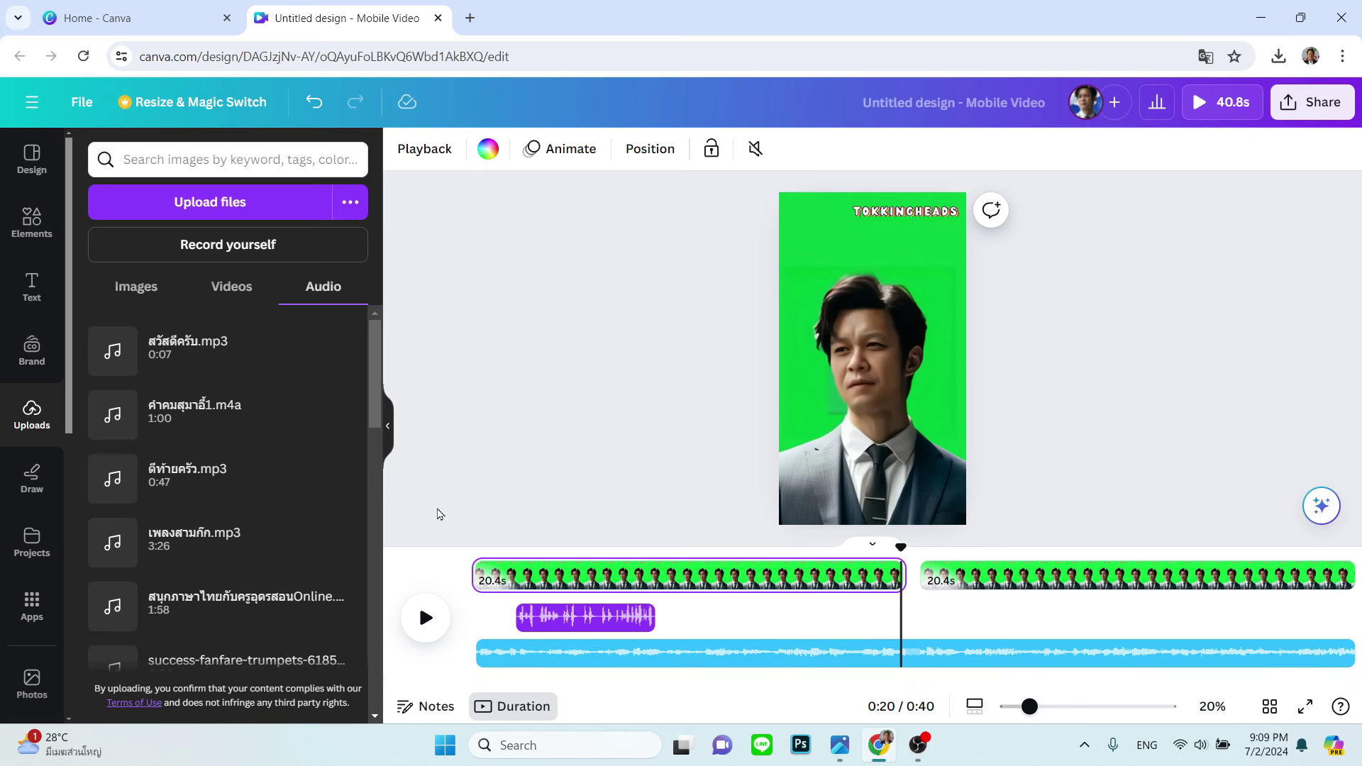
{"action": "left_click", "coordinate": [474, 575]}
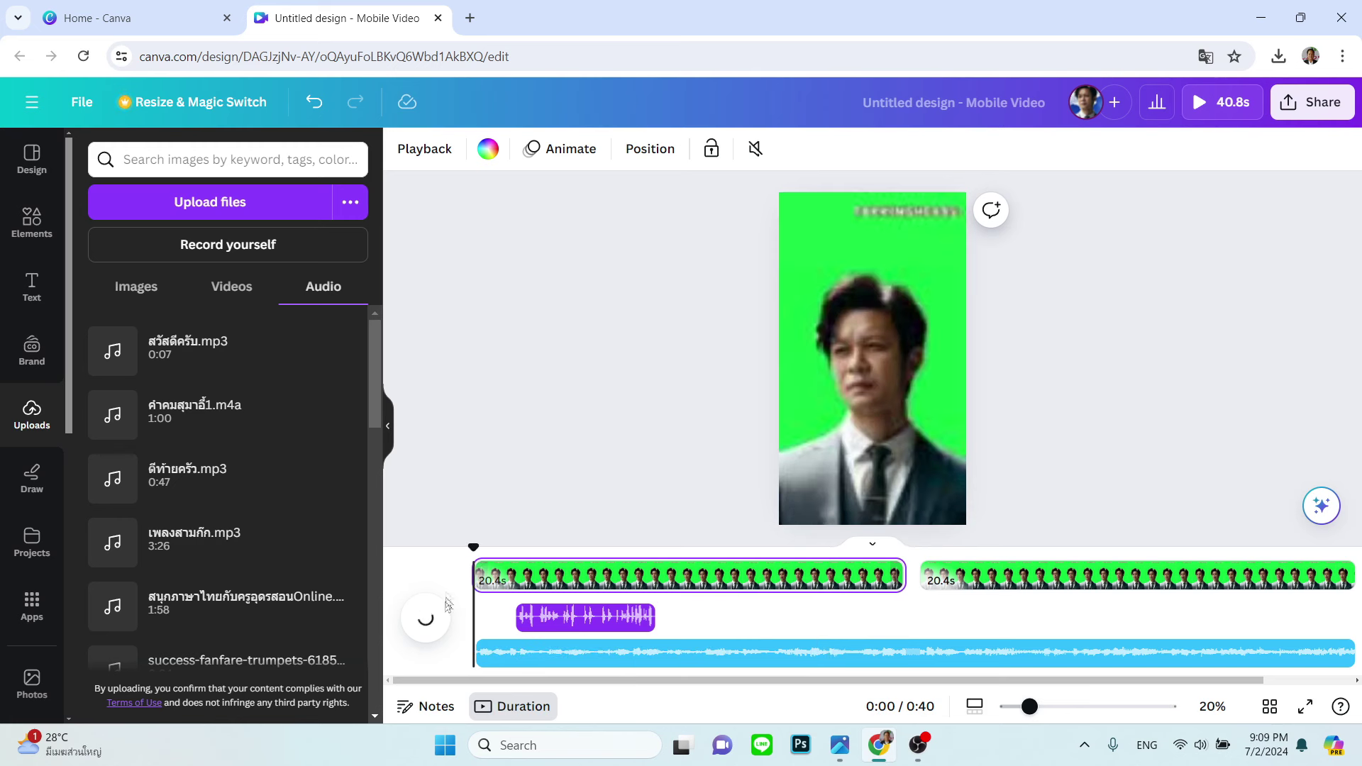
{"action": "left_click", "coordinate": [426, 619]}
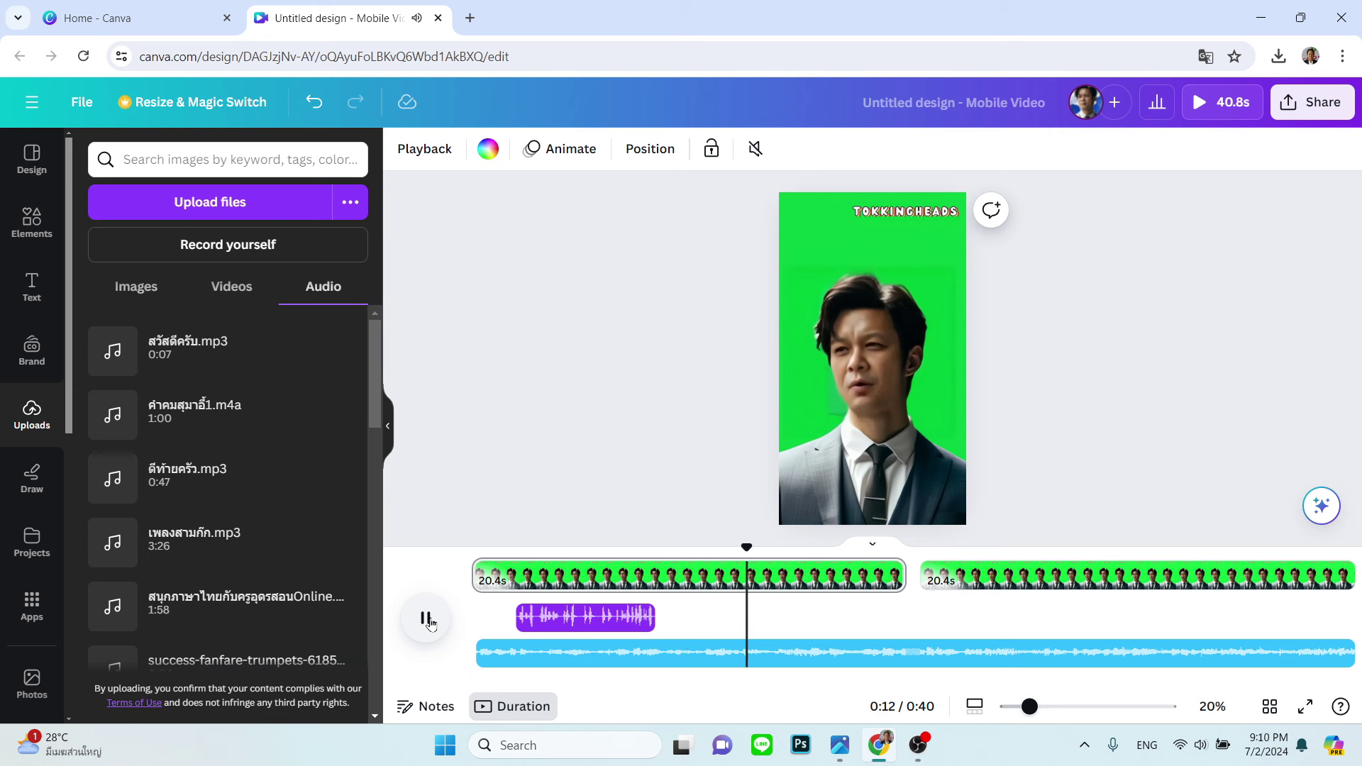
{"action": "left_click", "coordinate": [427, 620]}
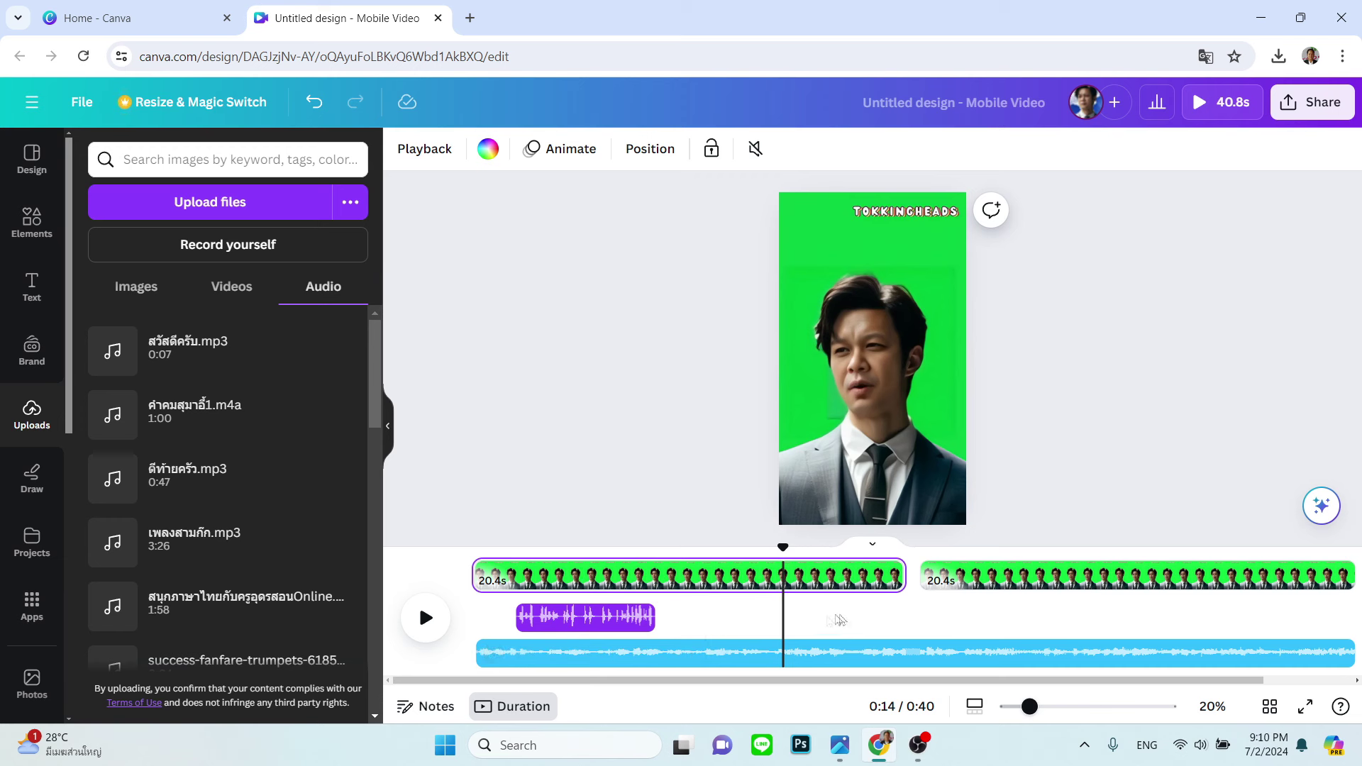
Split the background music at 0:08, where the สวัสดีครับ.mp3 voice clip ends
{"action": "left_click", "coordinate": [656, 648]}
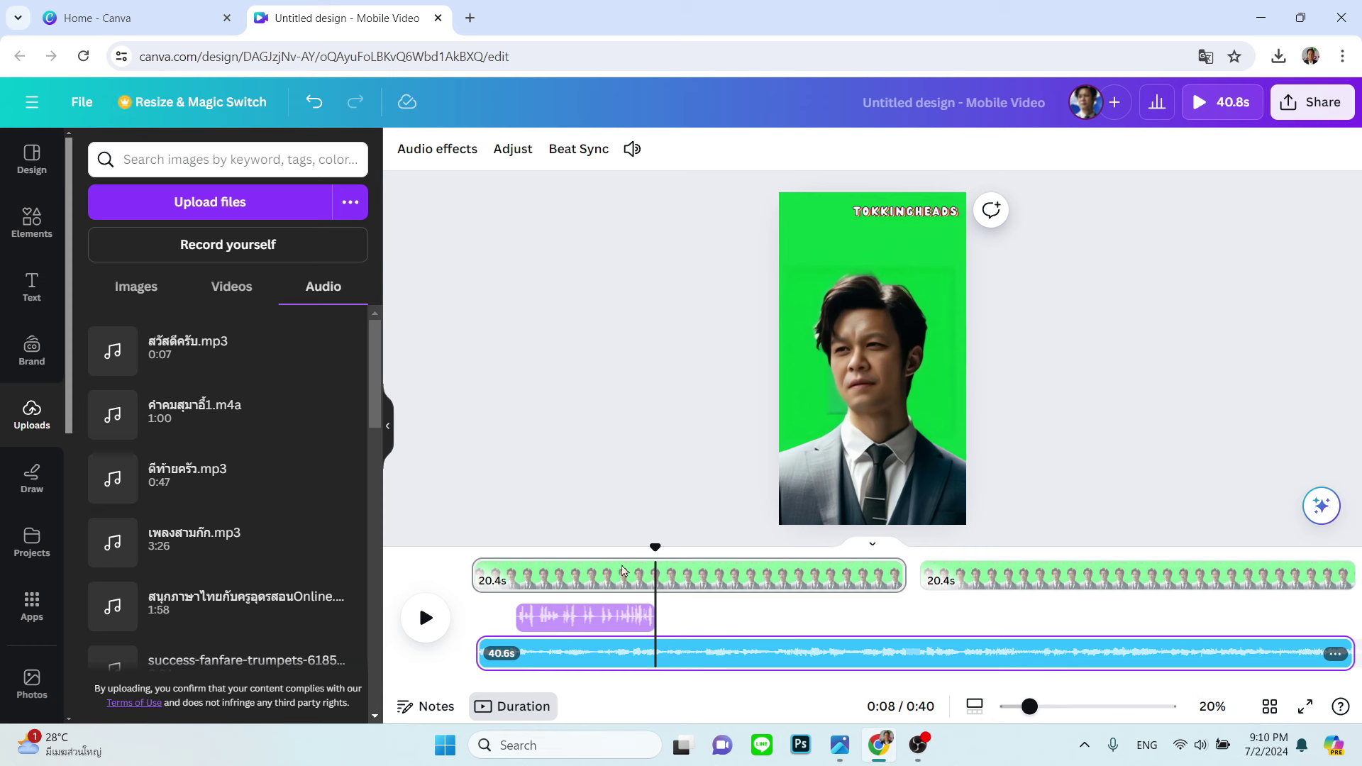
{"action": "right_click", "coordinate": [657, 657]}
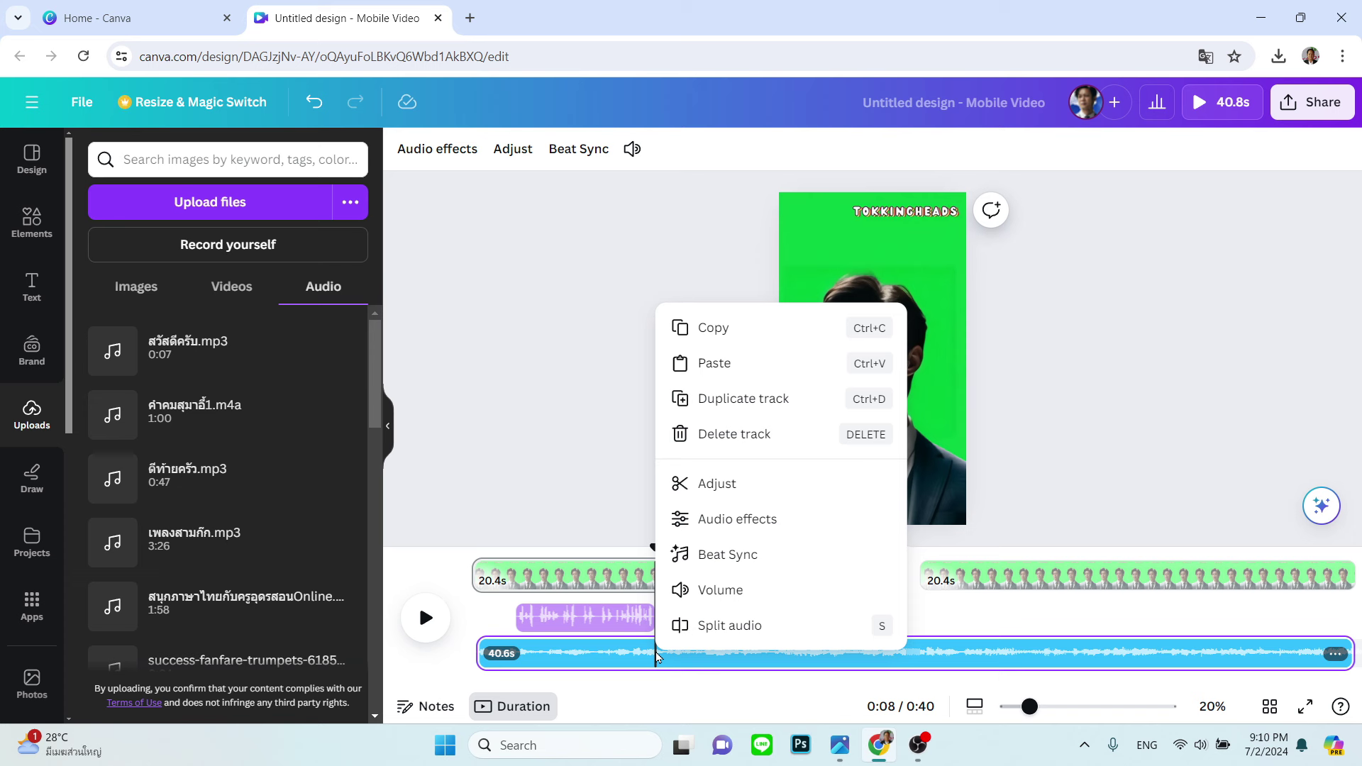
{"action": "left_click", "coordinate": [726, 626]}
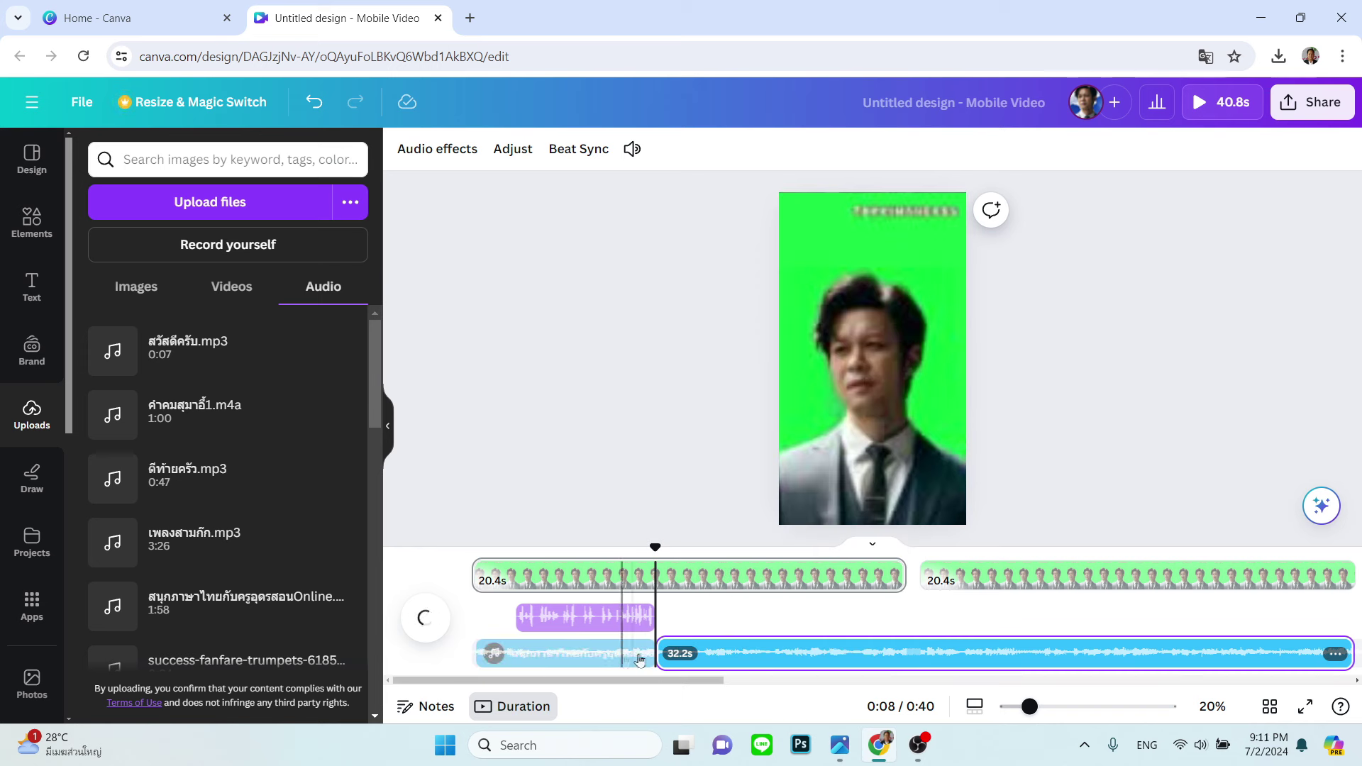
Move the second part of the split music onto the voice clip's track, starting just after the voice clip
{"action": "left_click_drag", "start_coordinate": [675, 654], "coordinate": [772, 663]}
{"action": "left_click_drag", "start_coordinate": [836, 627], "coordinate": [721, 630]}
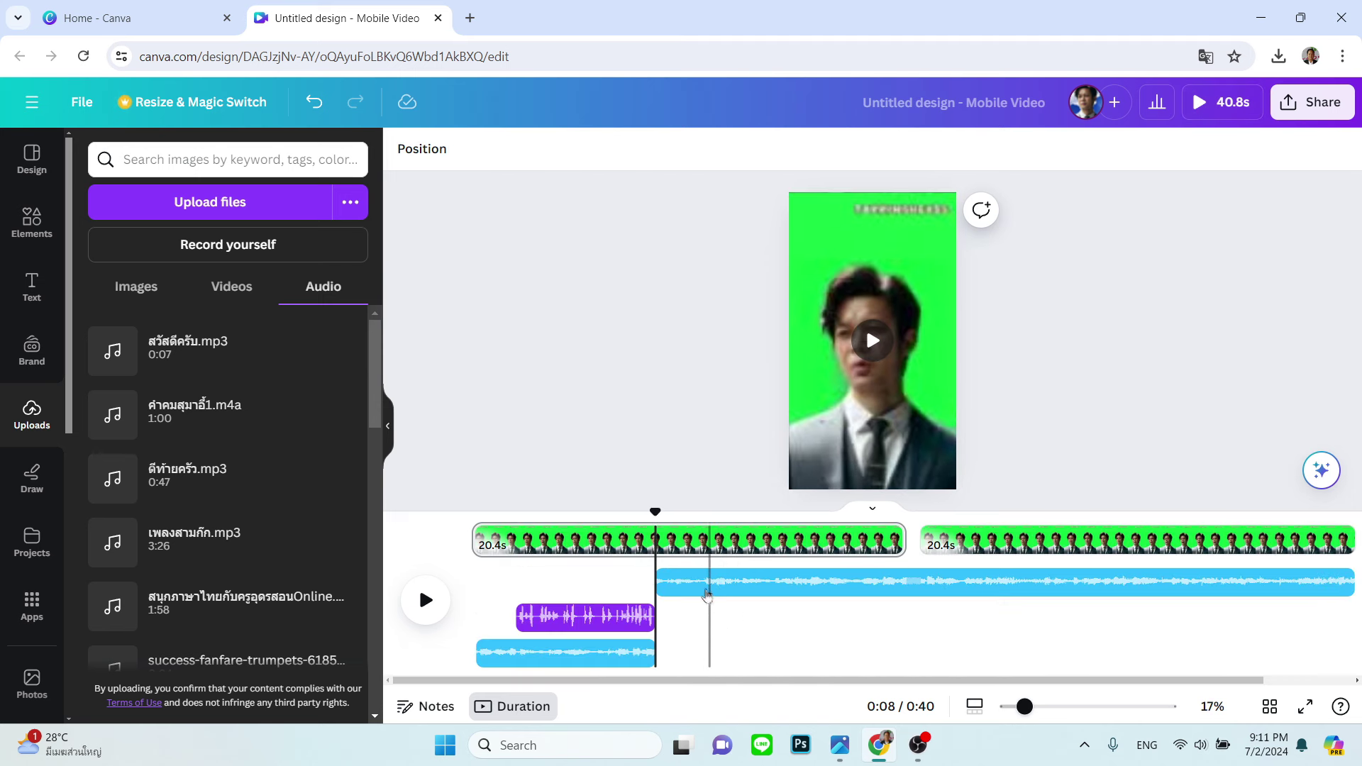
{"action": "left_click", "coordinate": [700, 587]}
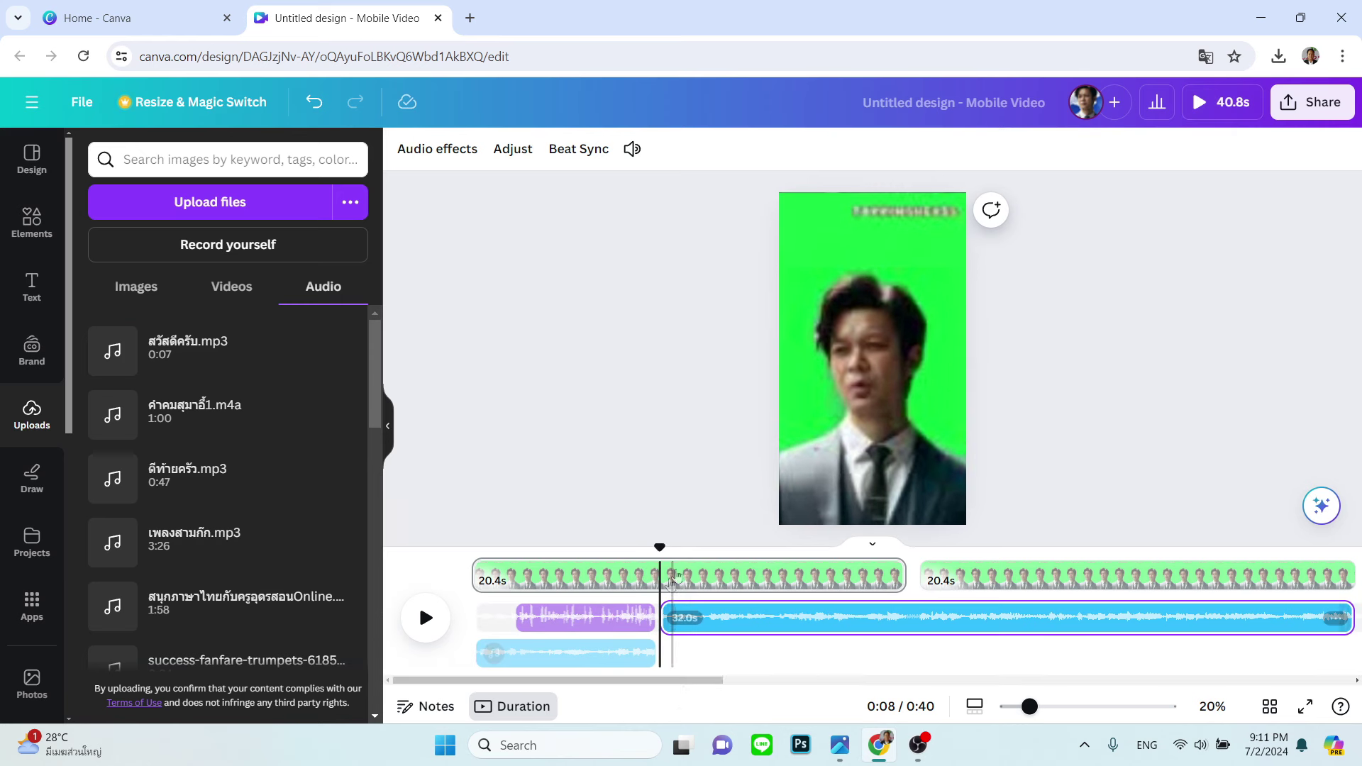
Set the volume of the first 8.4 s music segment, under the voice clip, to 20
{"action": "left_click", "coordinate": [575, 661]}
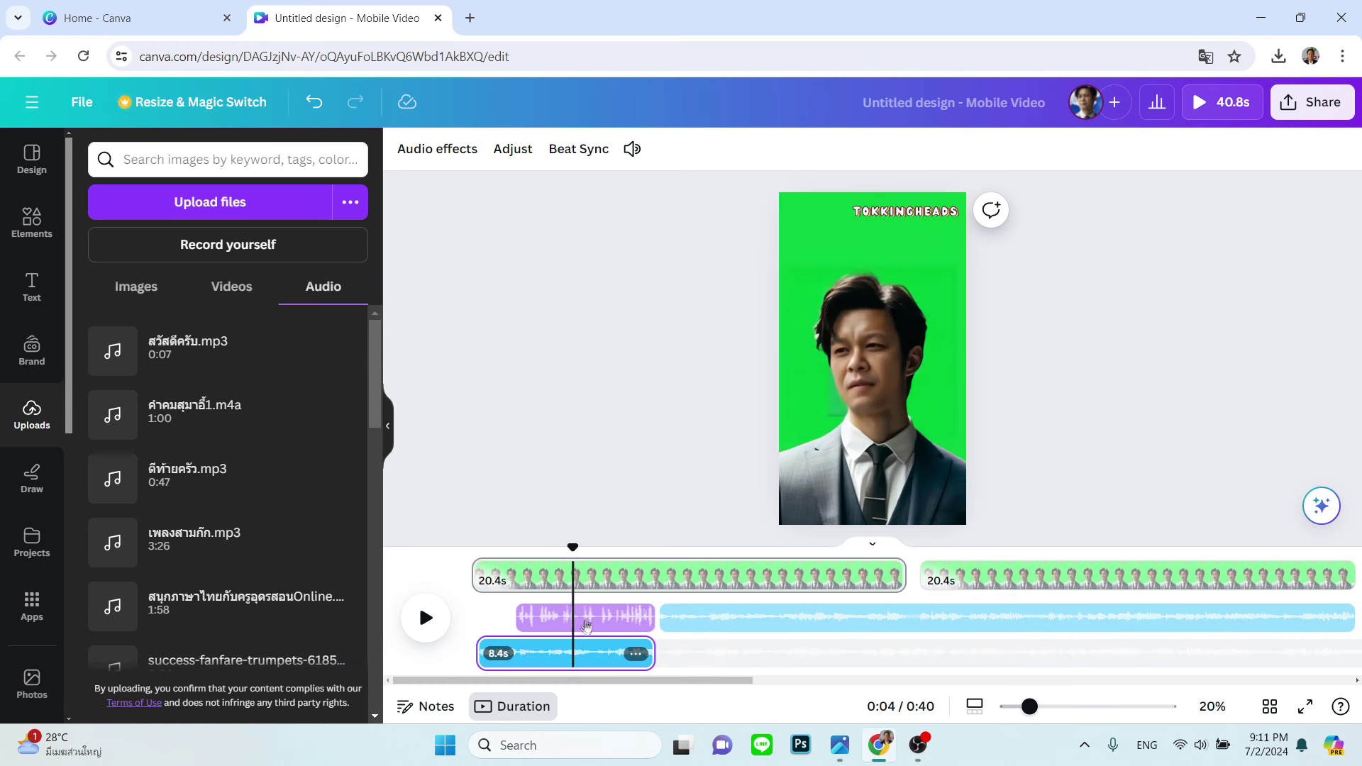
{"action": "left_click", "coordinate": [561, 658]}
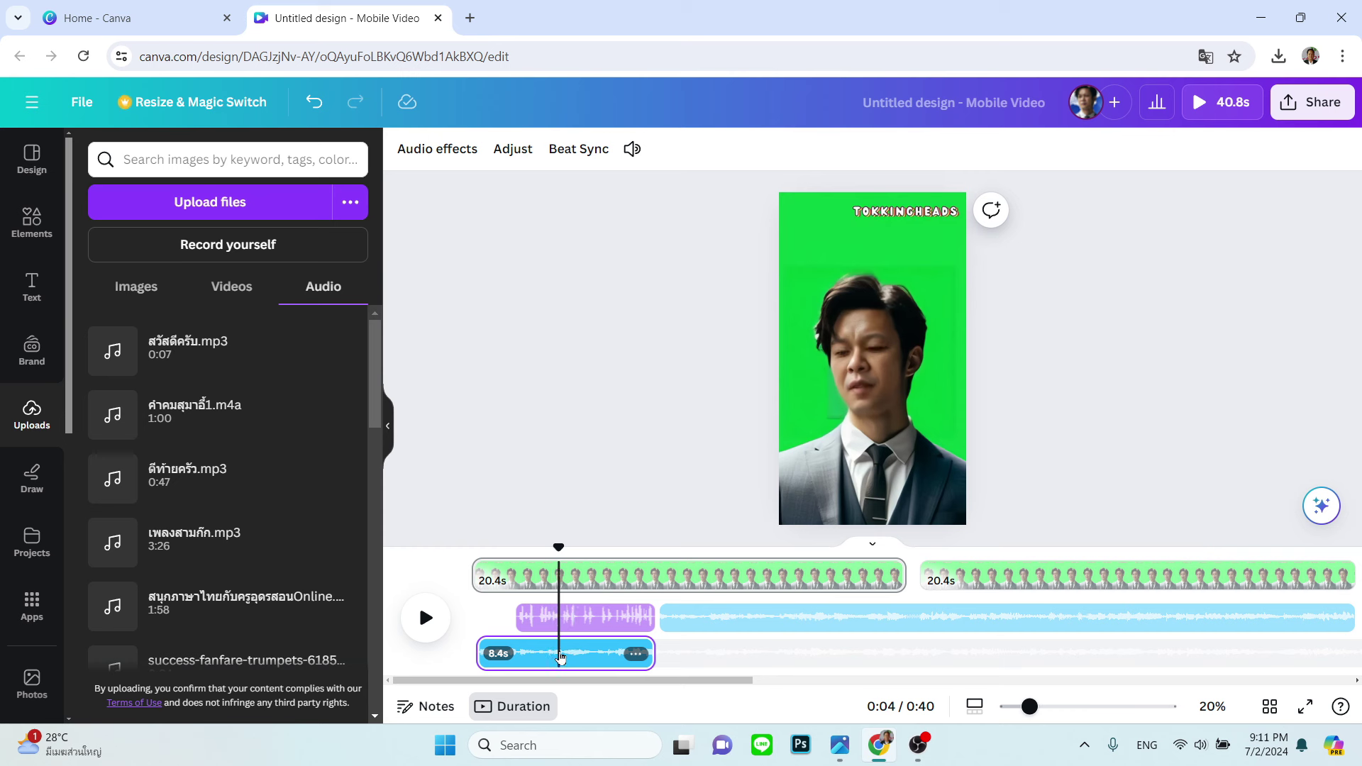
{"action": "left_click", "coordinate": [630, 150]}
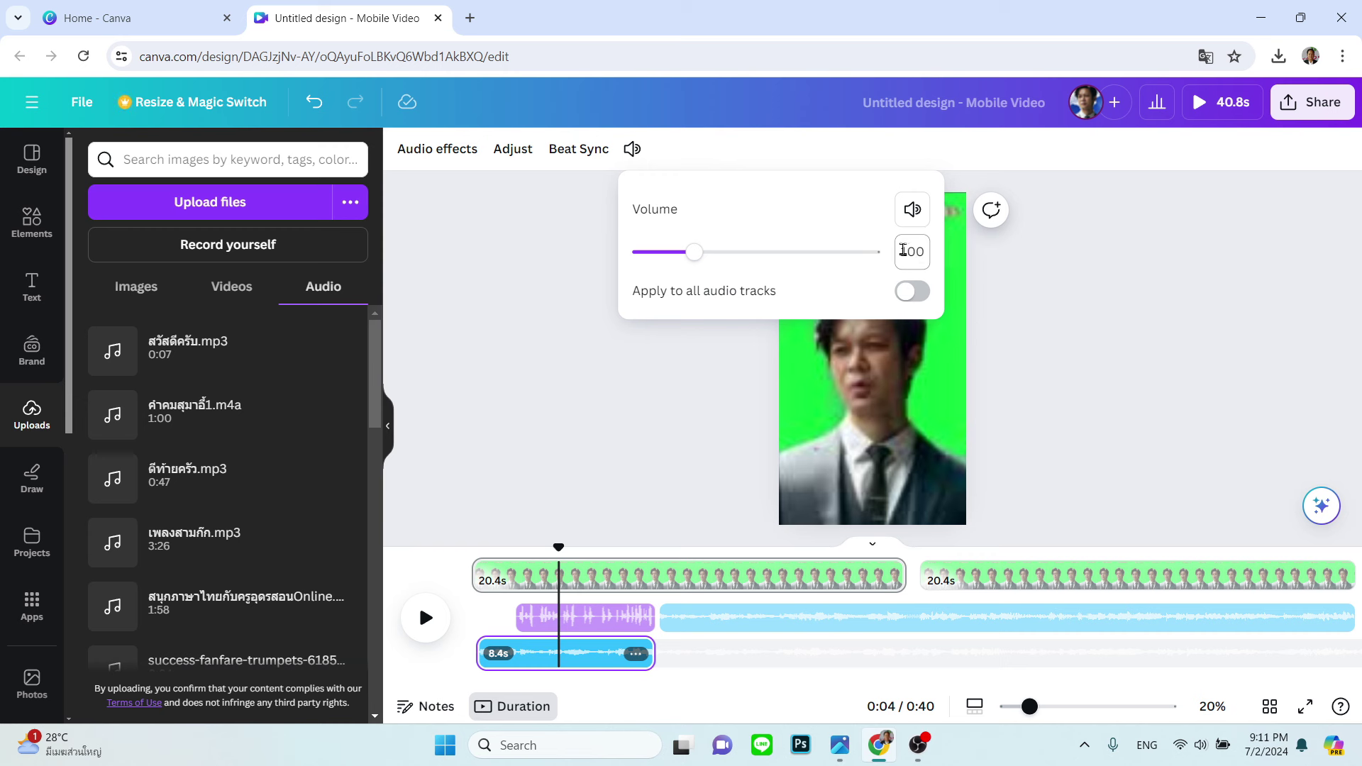
{"action": "left_click_drag", "start_coordinate": [902, 253], "coordinate": [926, 253]}
{"action": "type", "text": "20"}
{"action": "key", "text": "Return"}
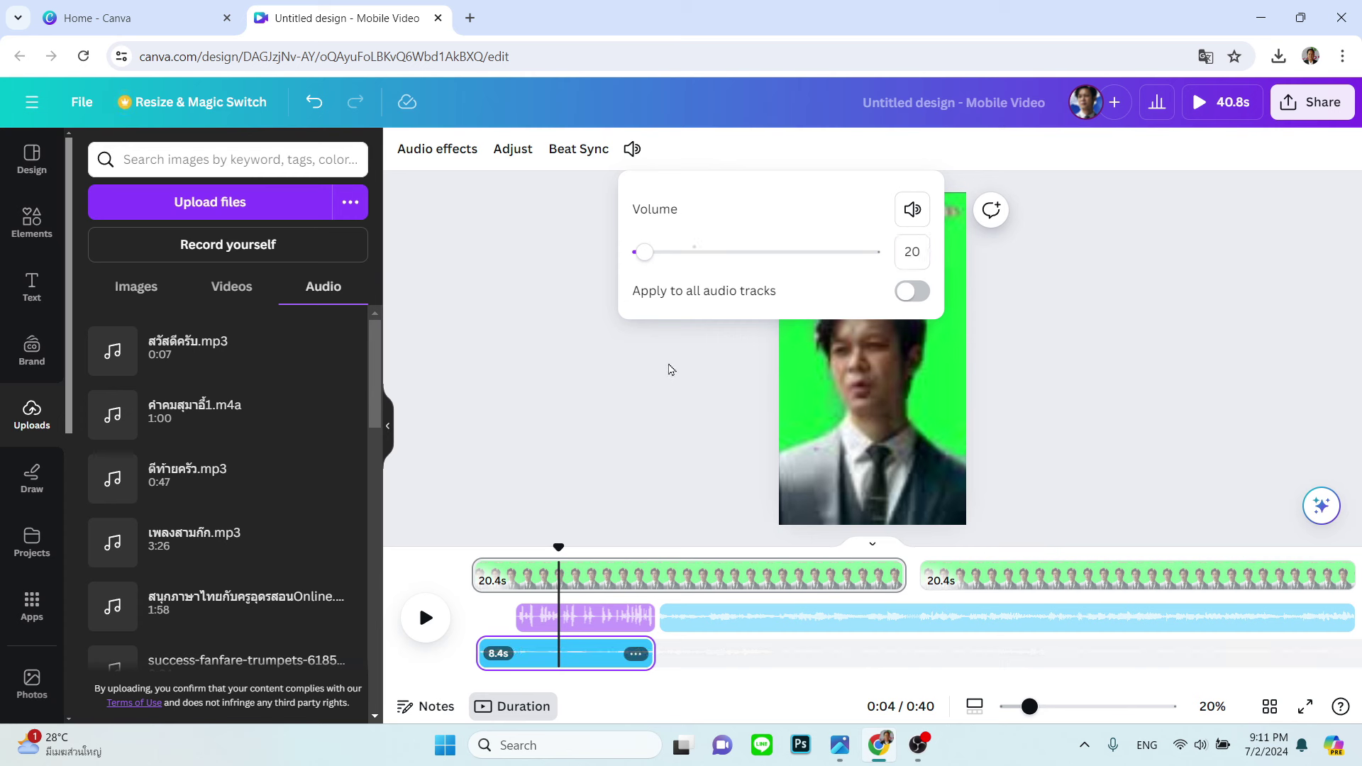
Play the design from the beginning into the second page to check the audio mix, and pause it
{"action": "left_click", "coordinate": [561, 576]}
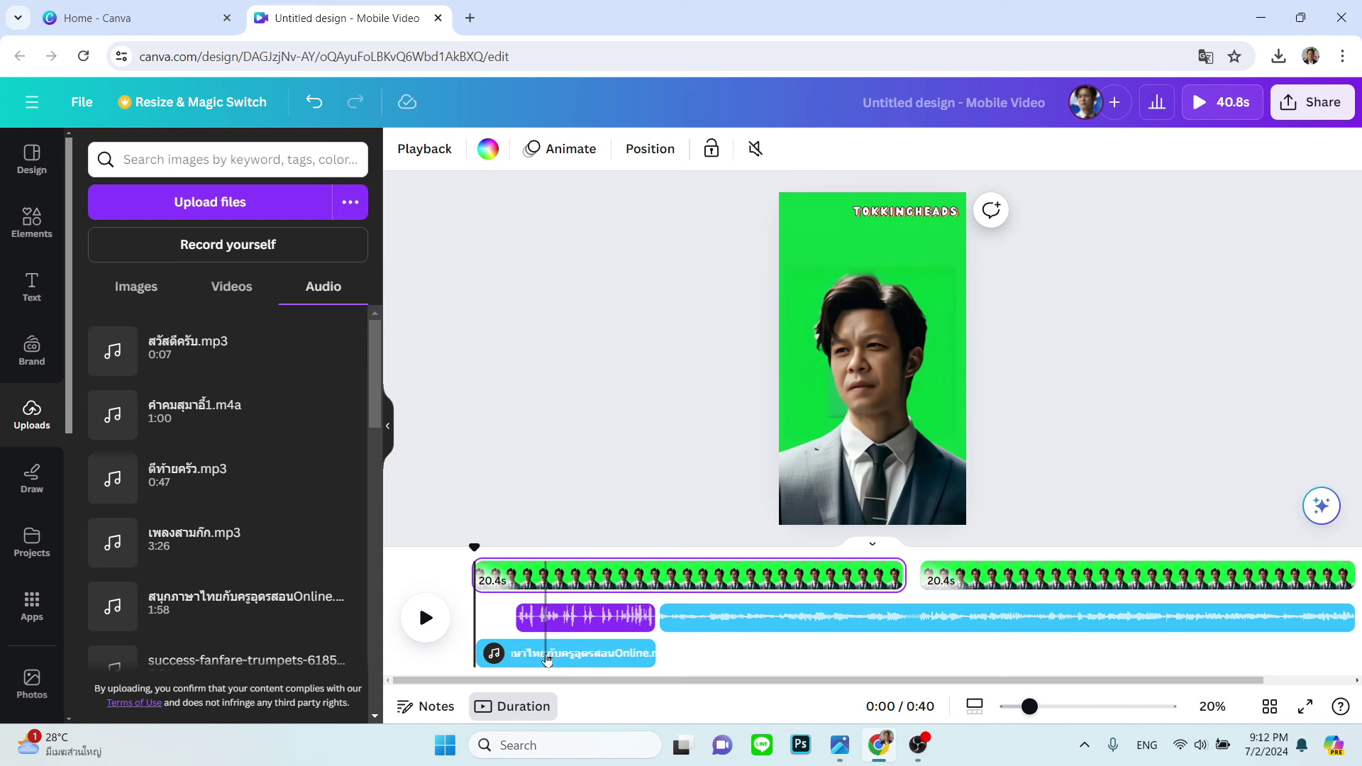
{"action": "left_click_drag", "start_coordinate": [547, 658], "coordinate": [785, 622]}
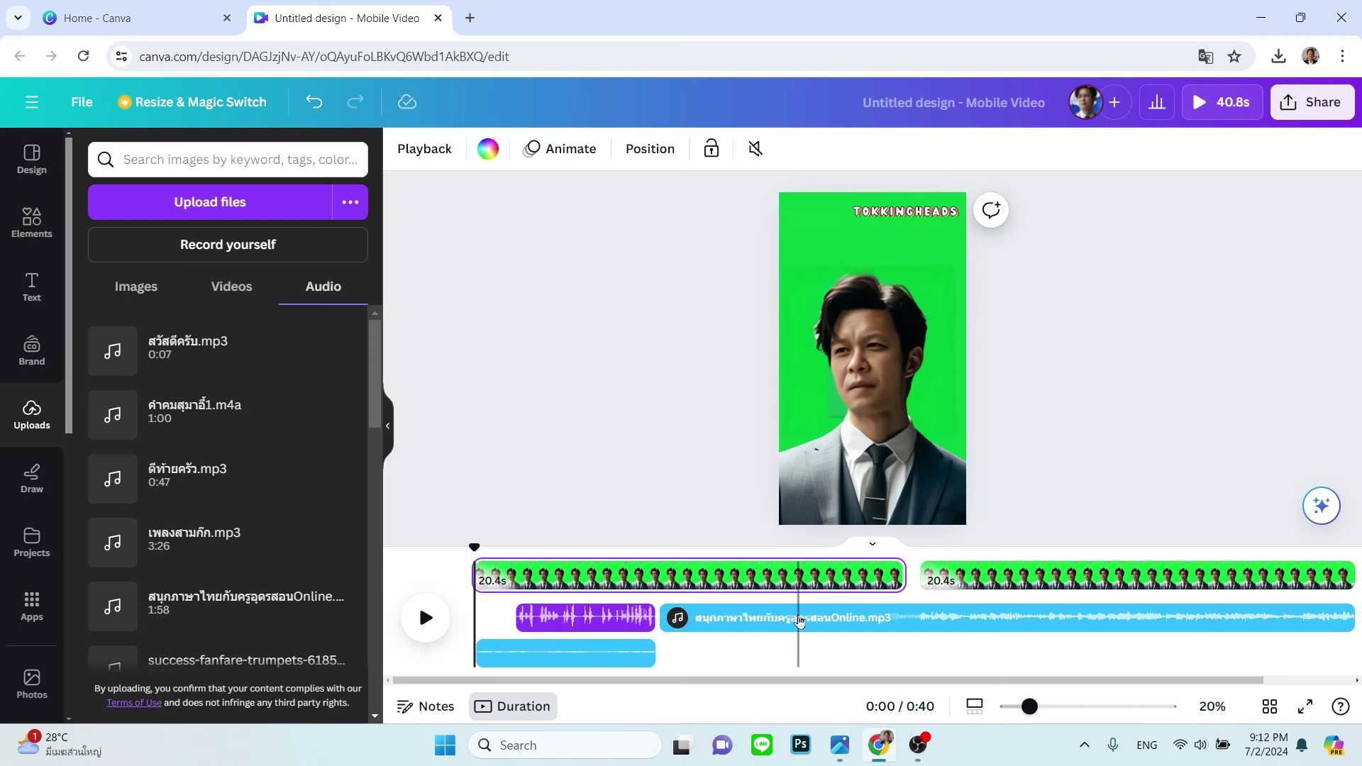
{"action": "left_click", "coordinate": [426, 619]}
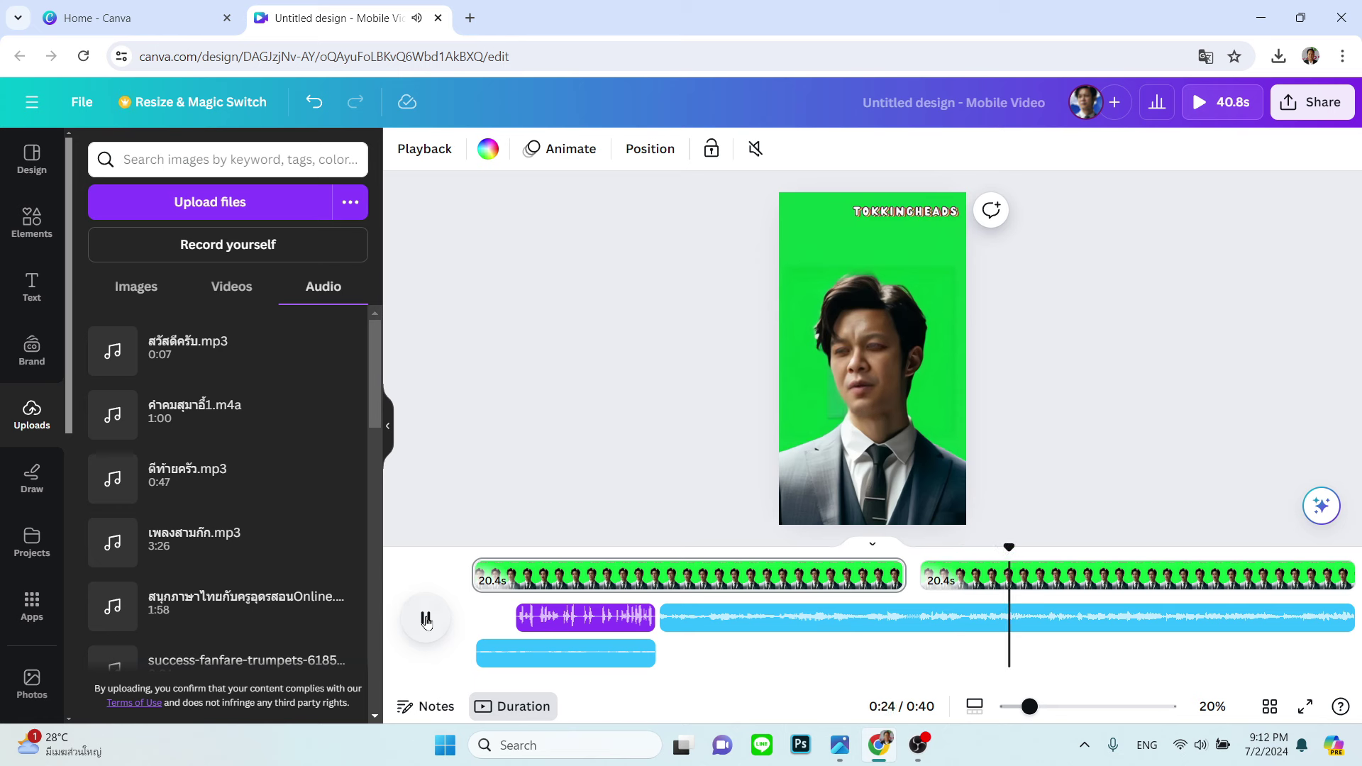
{"action": "left_click", "coordinate": [425, 618]}
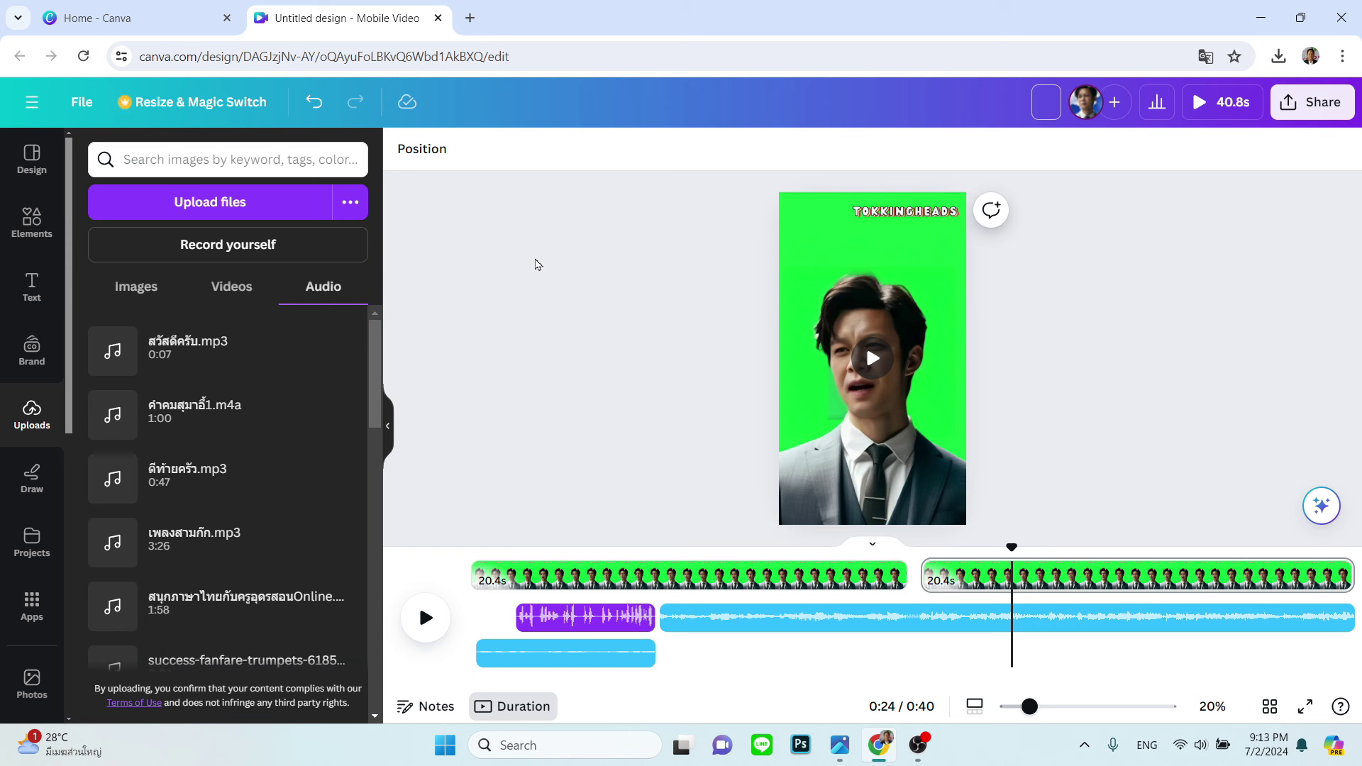
Name the design short&reel
{"action": "type", "text": "sho"}
{"action": "type", "text": "rt&reel"}
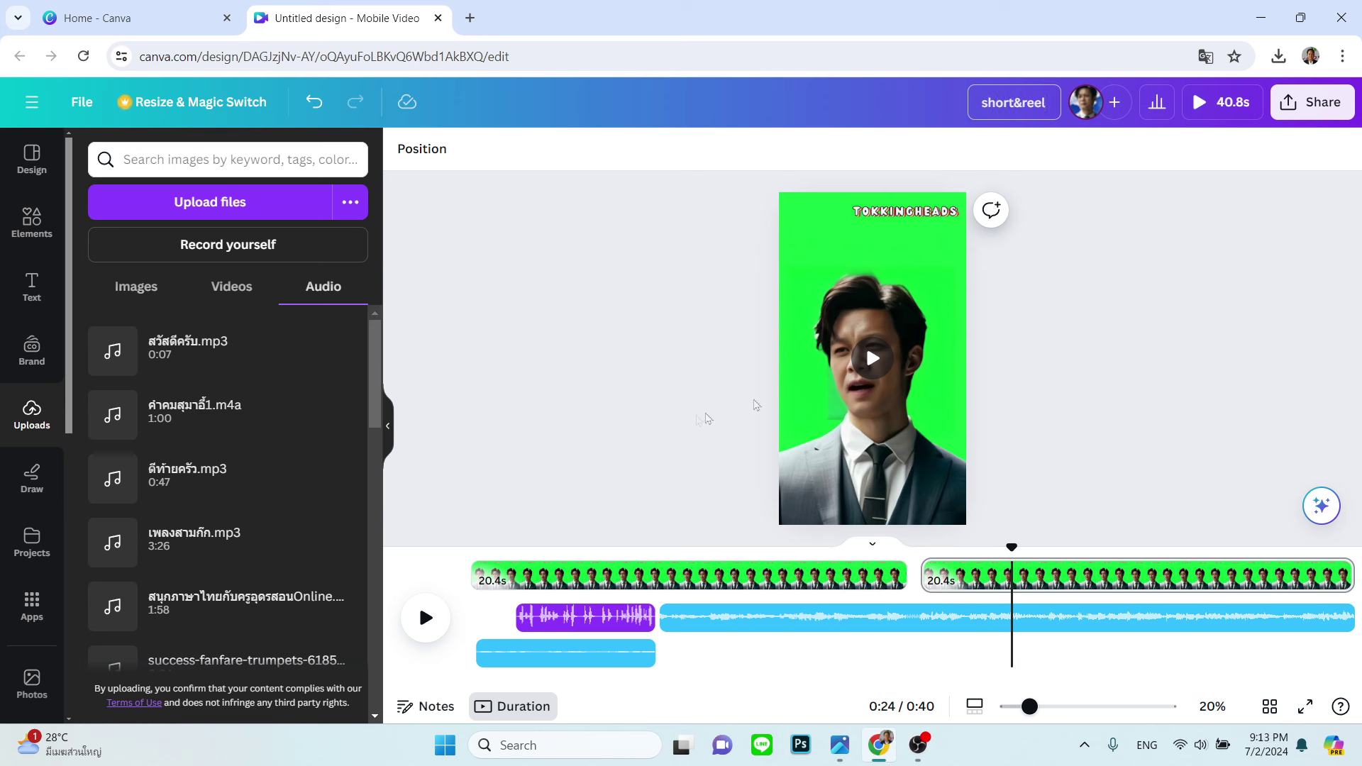
{"action": "left_click", "coordinate": [747, 355]}
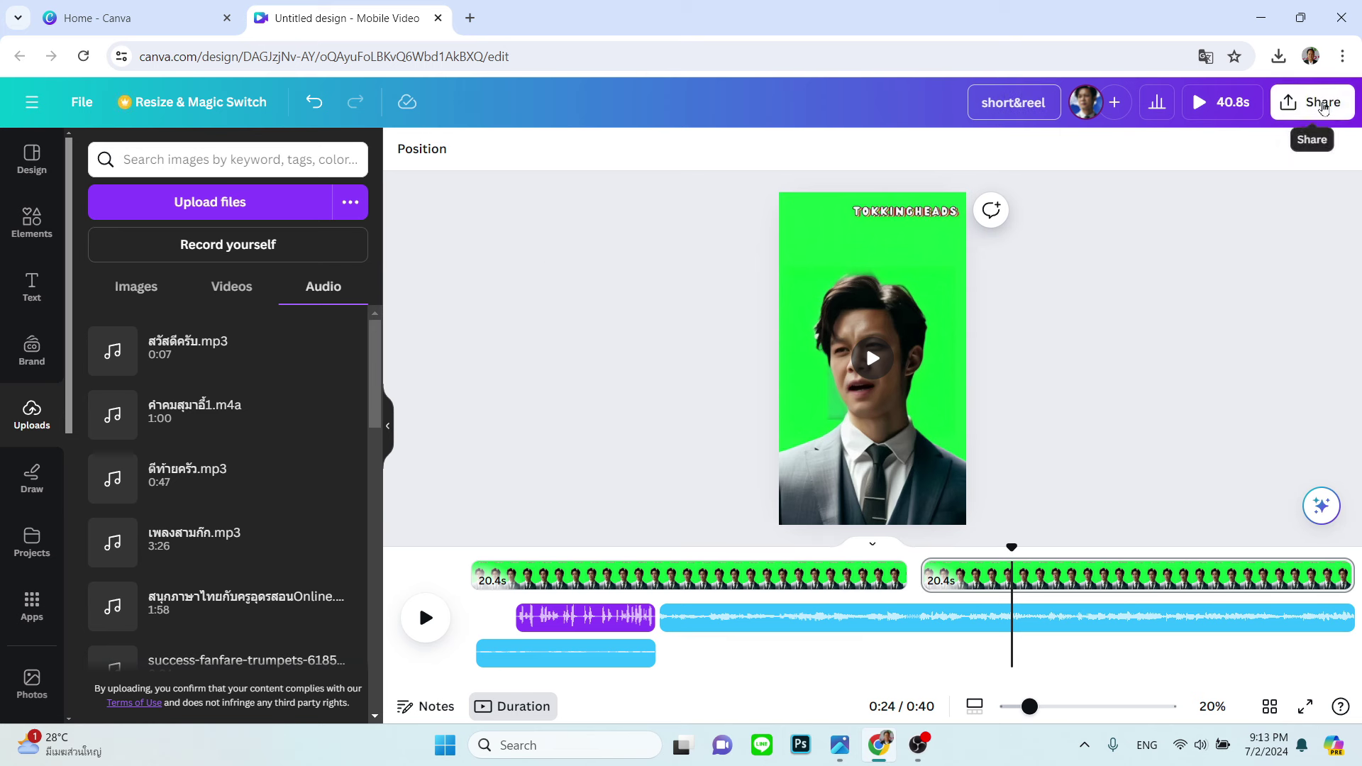
Download all pages of the design as a single MP4 video at 1080p (HD) quality
{"action": "left_click", "coordinate": [1328, 107]}
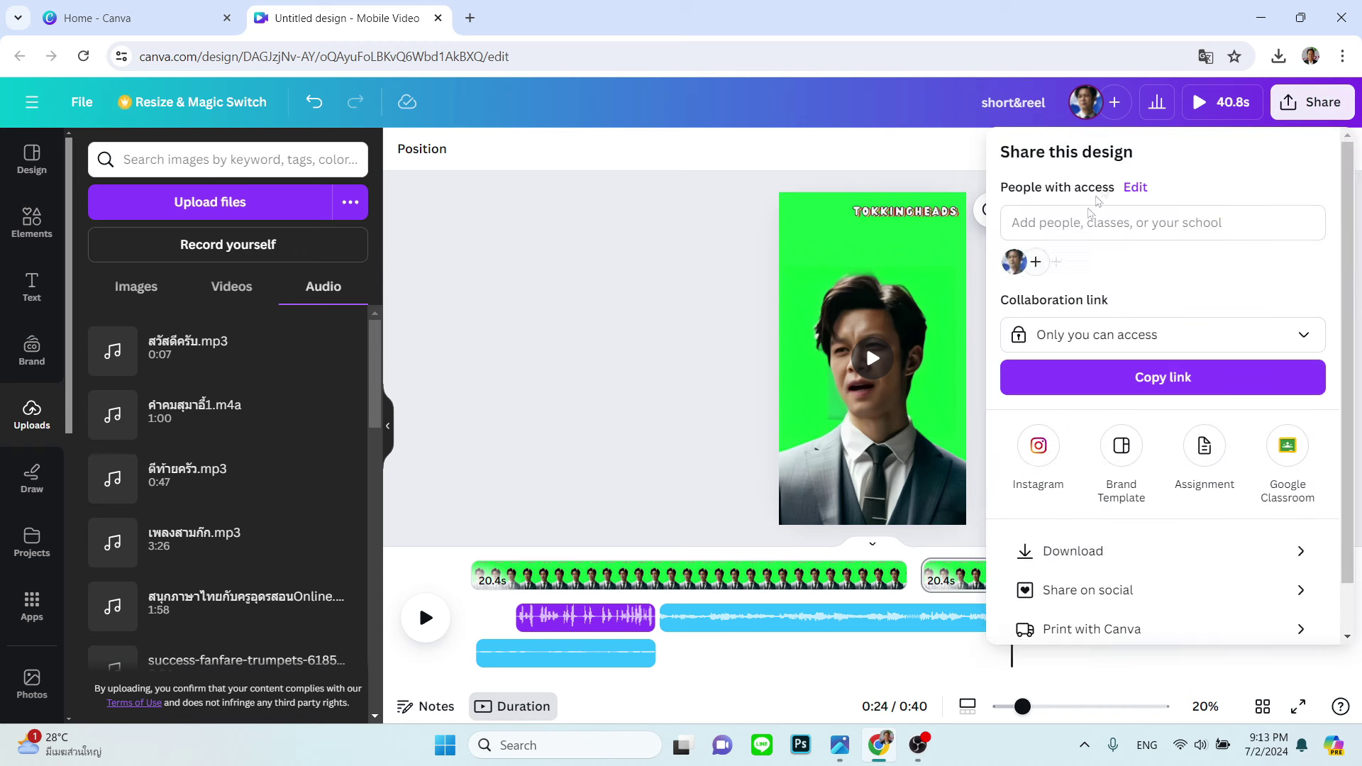
{"action": "left_click", "coordinate": [1074, 554]}
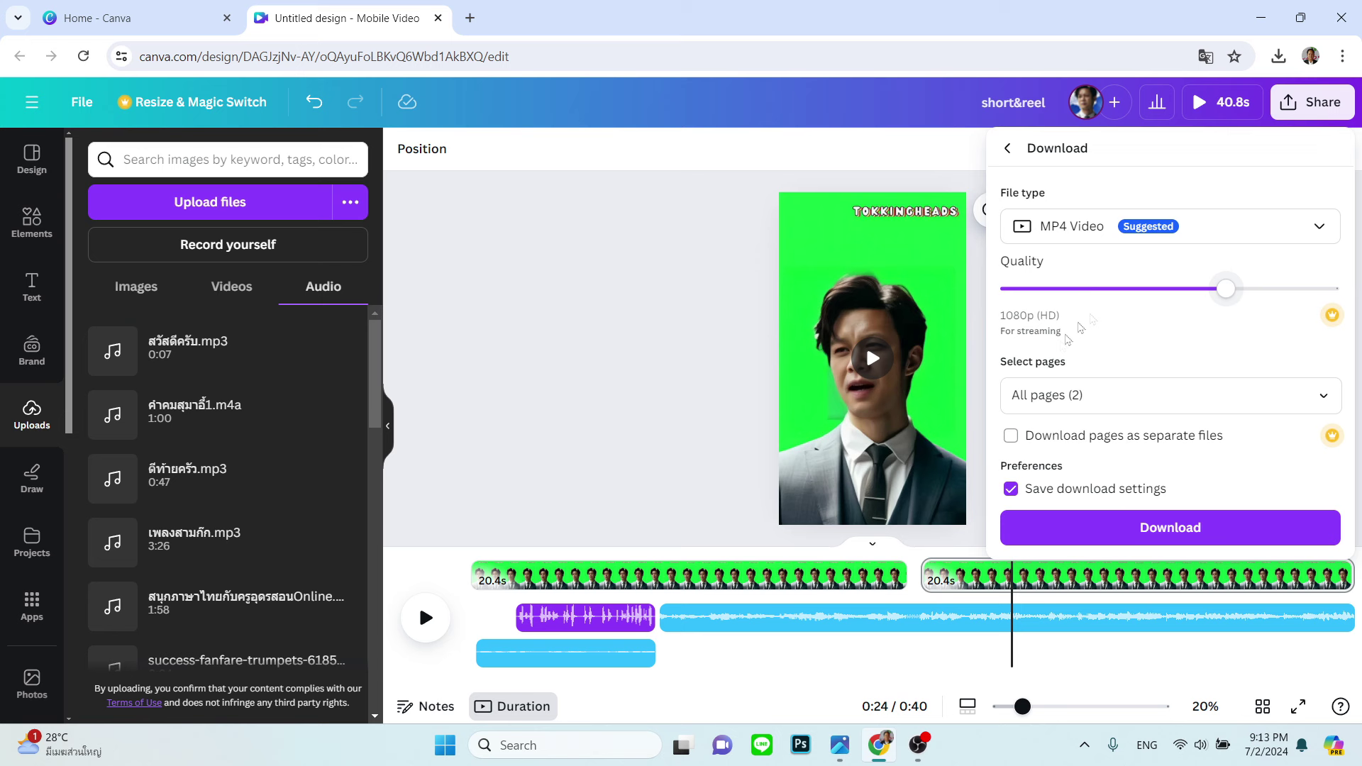
{"action": "left_click", "coordinate": [1149, 534]}
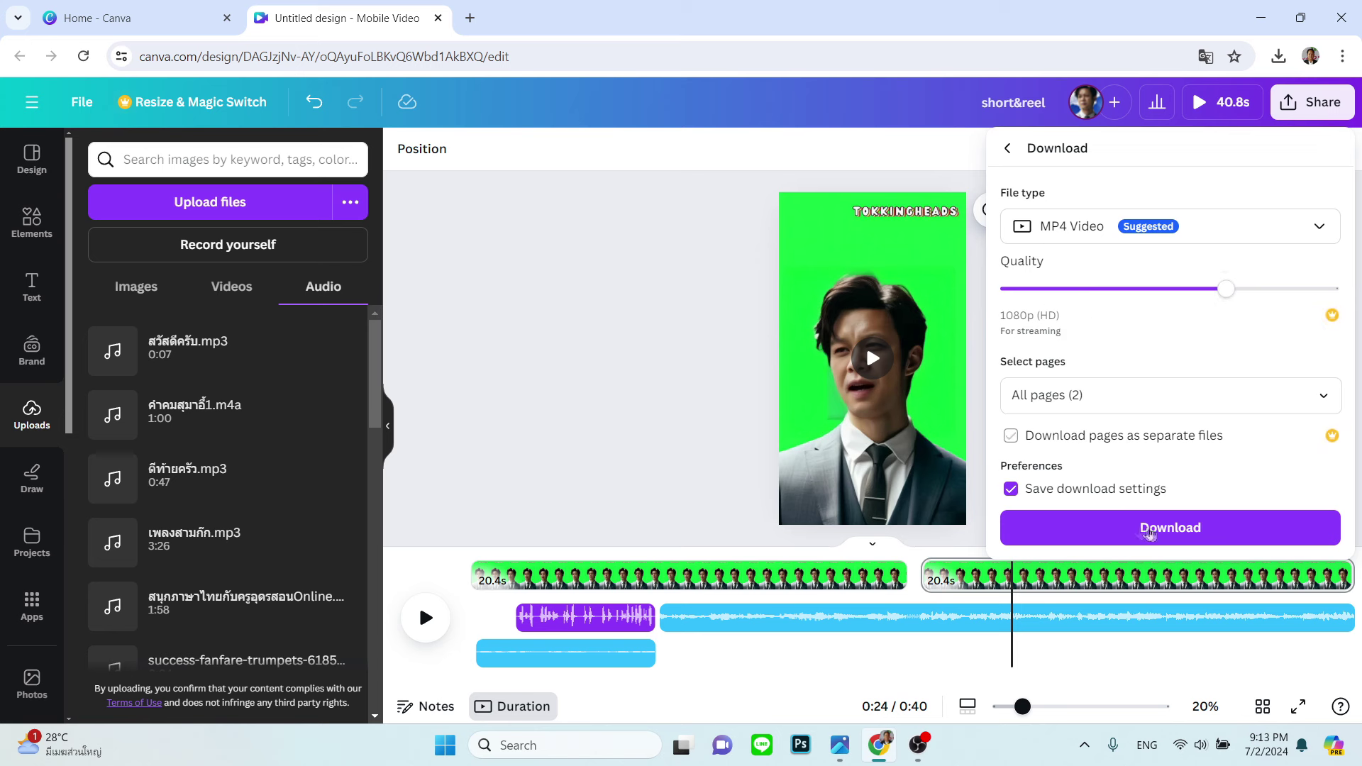
{"action": "left_click", "coordinate": [1183, 533]}
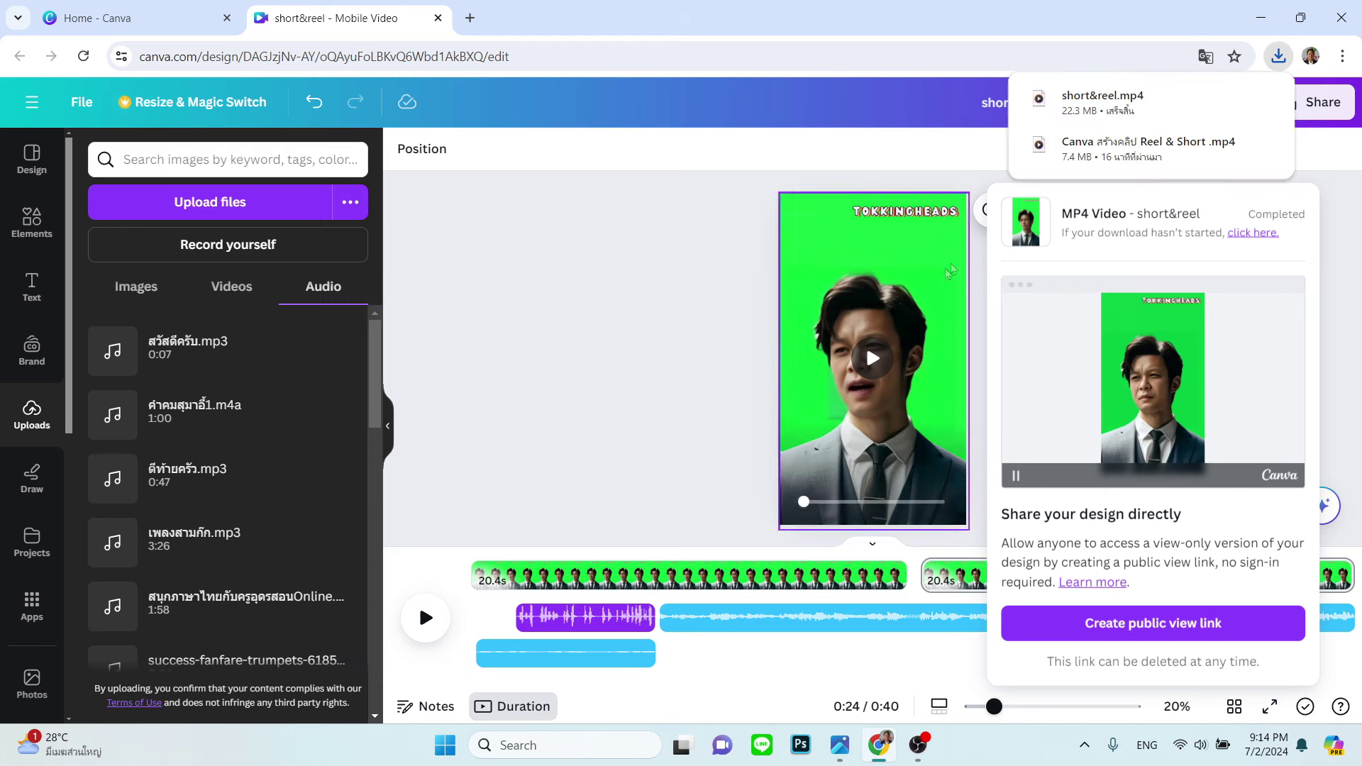
Open the downloaded short&reel.mp4 in the media player, watch it to check the picture and sound, and close the player
{"action": "mouse_move", "coordinate": [1081, 100]}
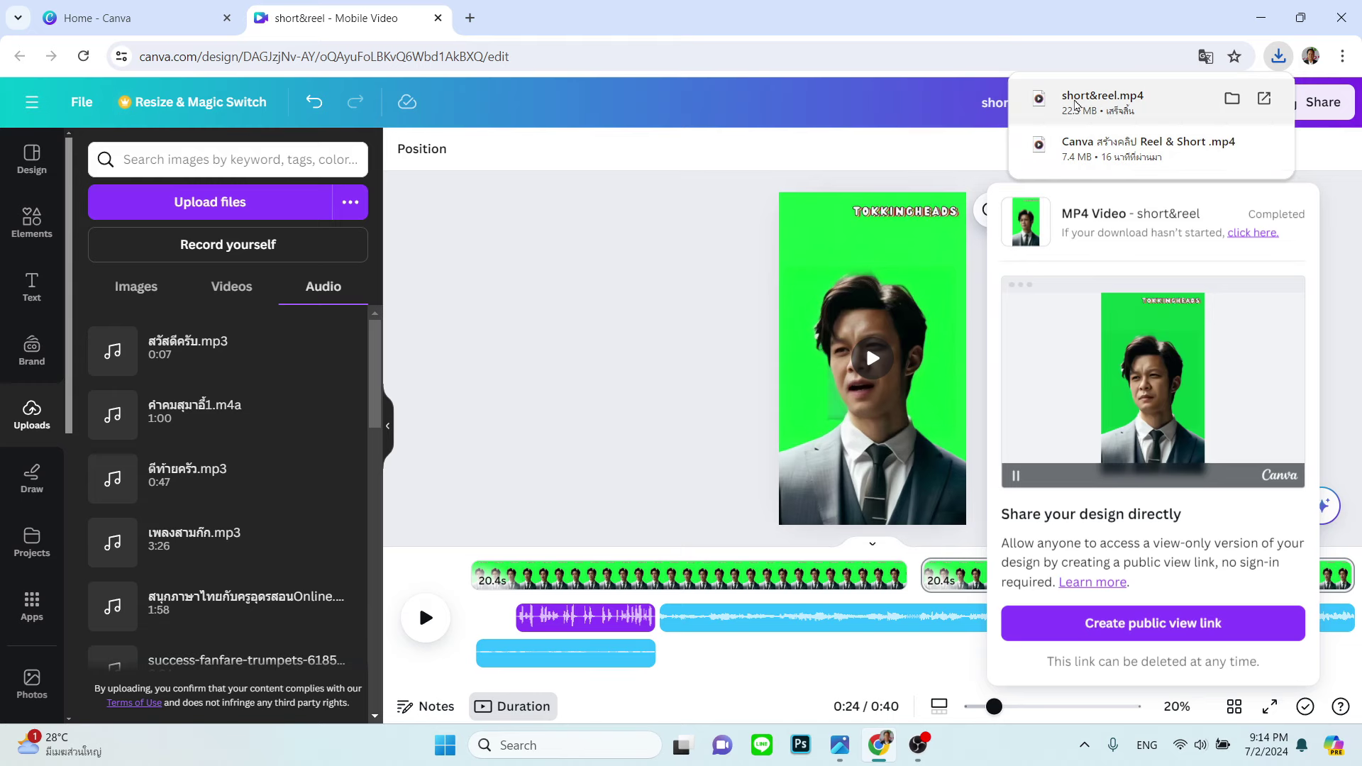
{"action": "left_click", "coordinate": [1073, 108]}
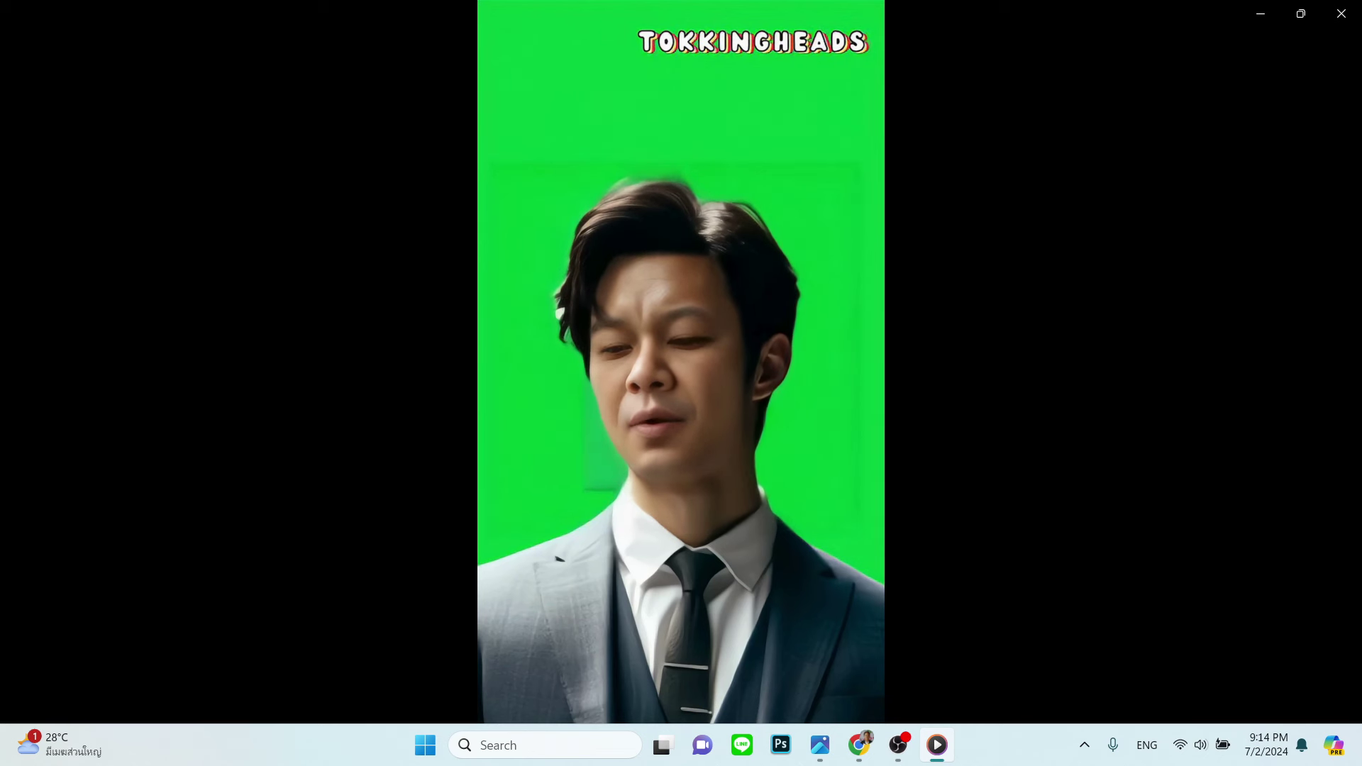
{"action": "mouse_move", "coordinate": [1183, 152]}
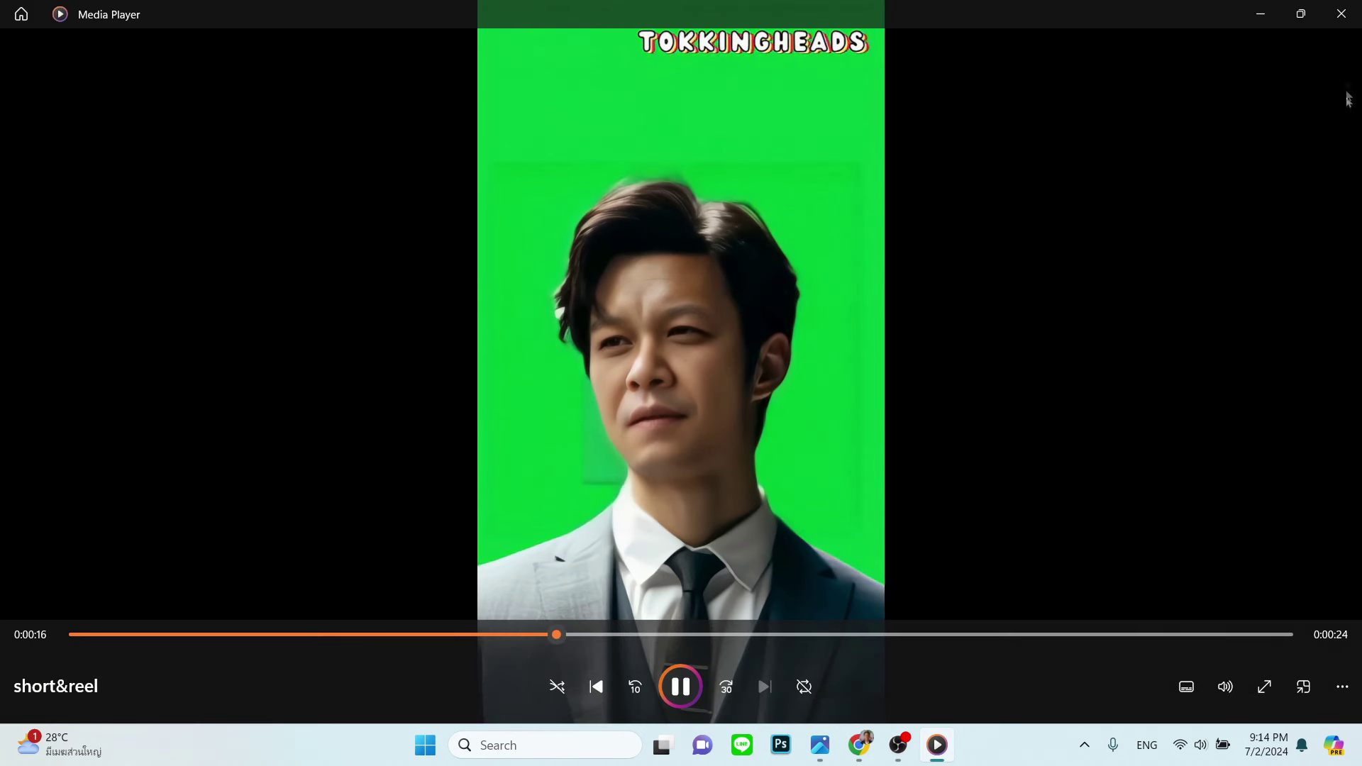
{"action": "left_click", "coordinate": [1350, 19]}
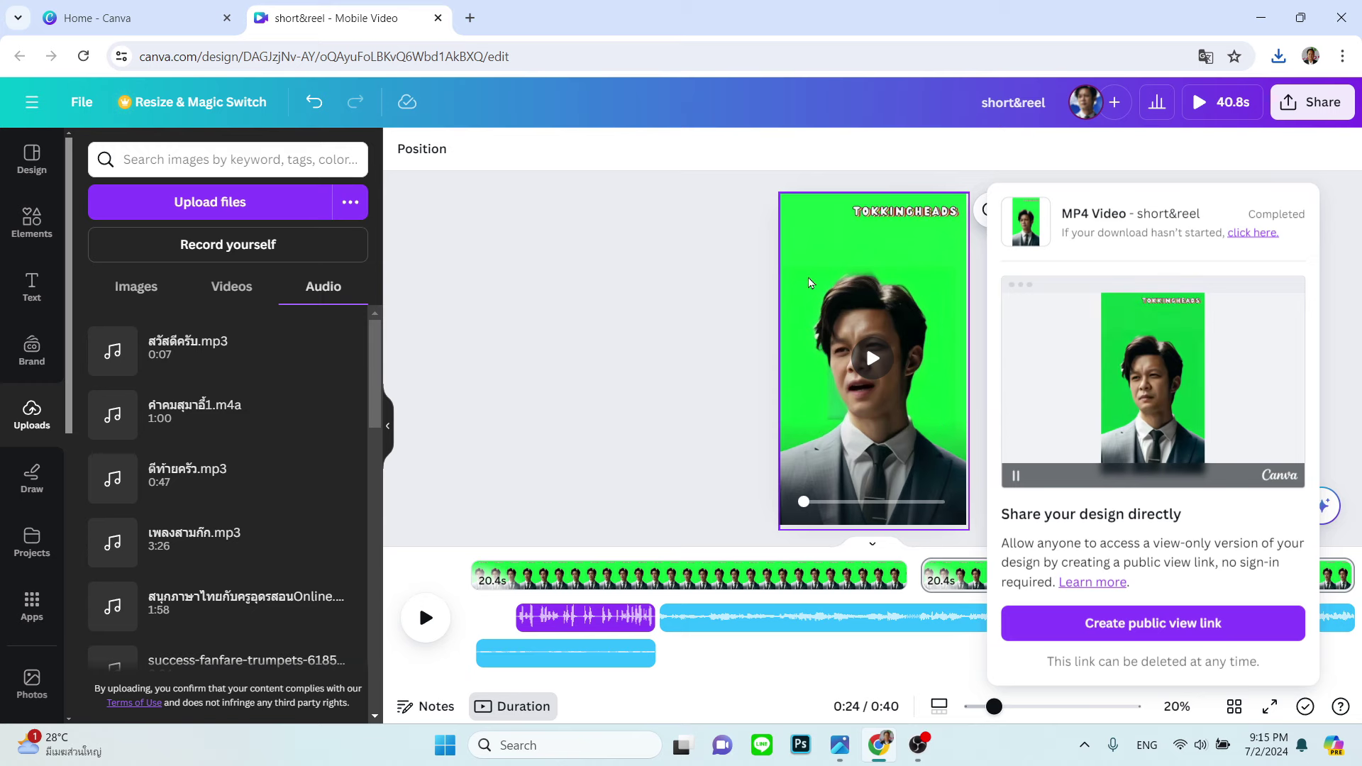
Switch to the image viewer to show the cover image Canva สร้างคลิป Reel & Short .jpg
{"action": "mouse_move", "coordinate": [840, 753]}
{"action": "left_click", "coordinate": [840, 649]}
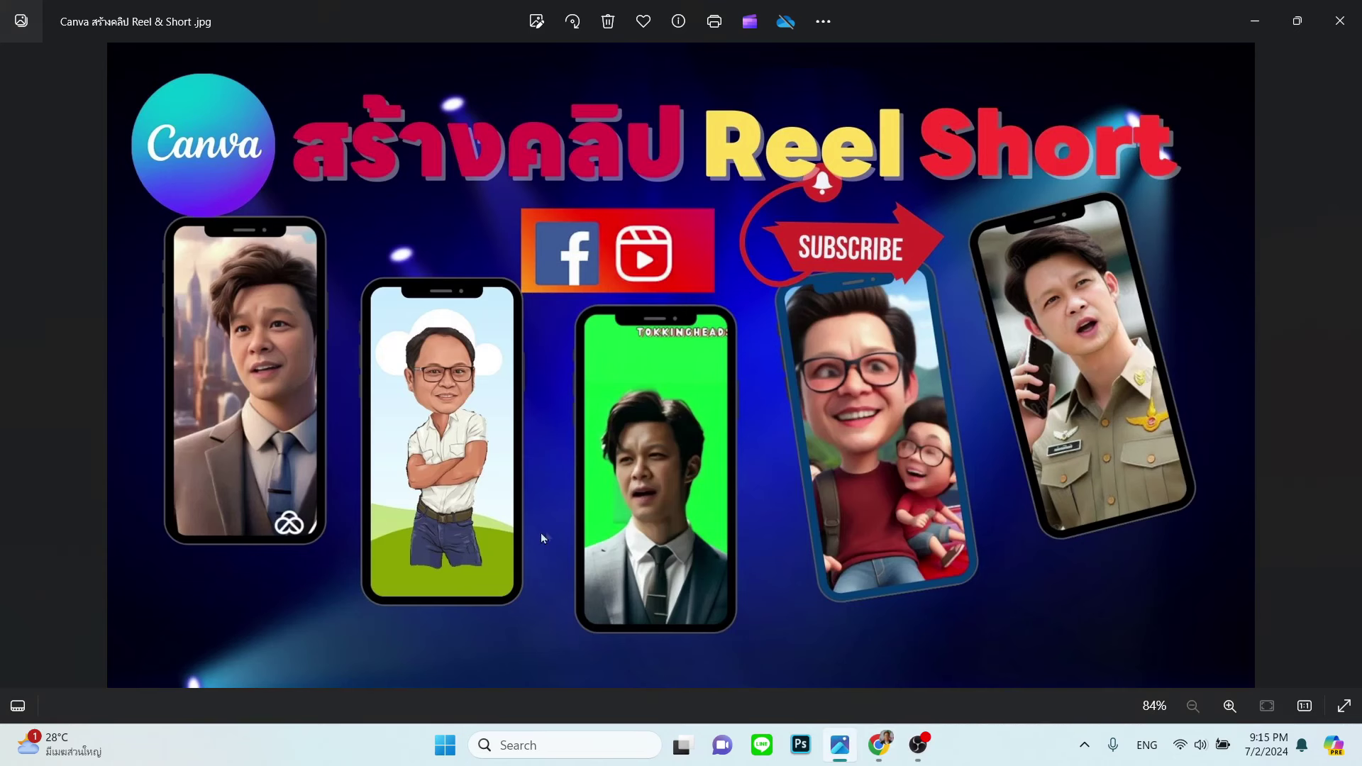